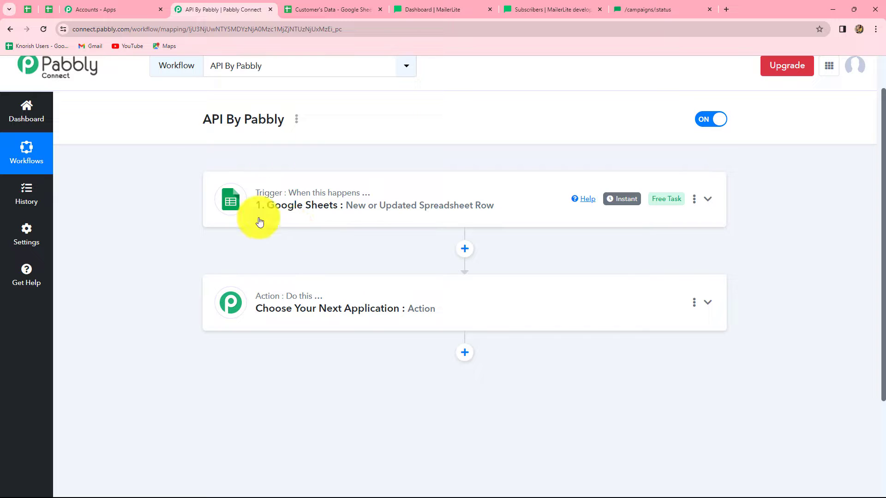
- Switch to the Customer's Data spreadsheet with its header row and sample customer row
{"action": "left_click", "coordinate": [299, 9]}
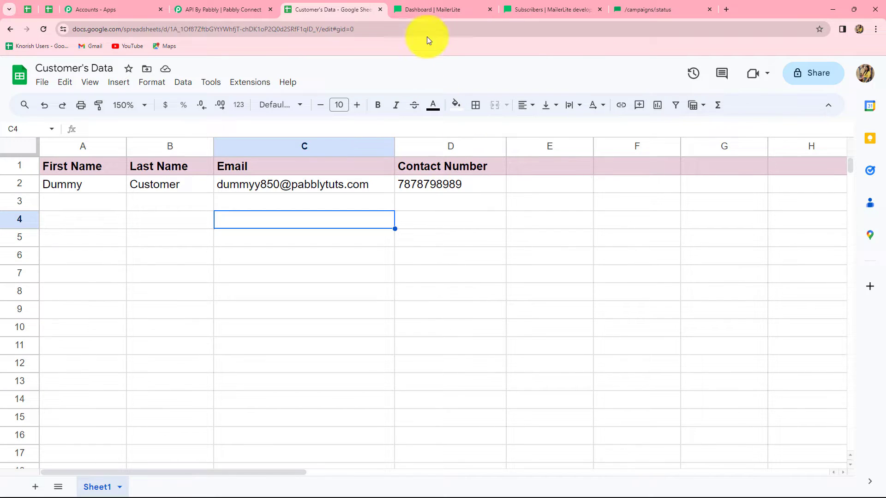
- Glance at the MailerLite dashboard and Customer's Data sheet, then return to the API By Pabbly workflow
{"action": "left_click", "coordinate": [436, 10]}
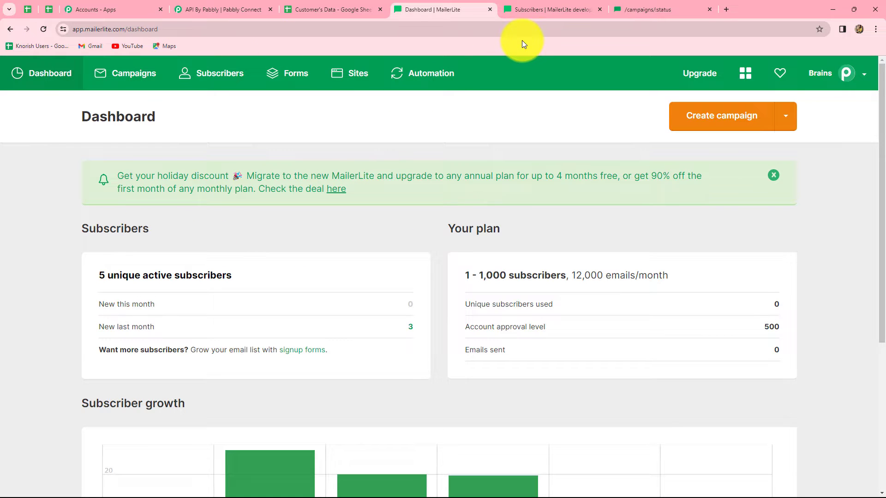
{"action": "left_click", "coordinate": [332, 9]}
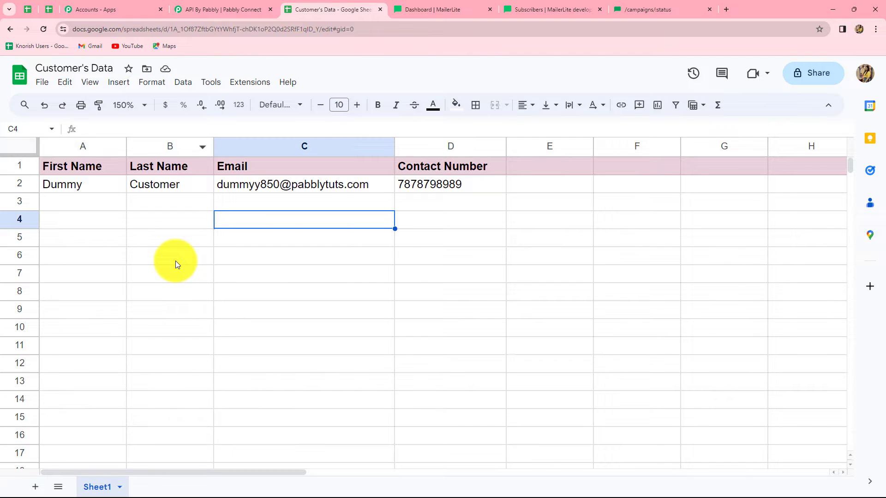
{"action": "left_click", "coordinate": [237, 11]}
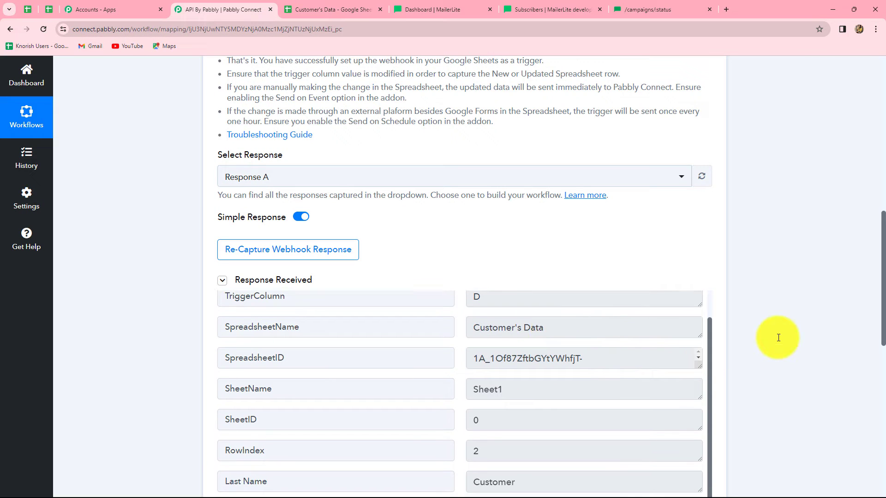
- Review the captured Sheet1 row 2 response and add a new action step below the trigger
{"action": "scroll", "coordinate": [777, 336], "scroll_direction": "down", "scroll_amount": 5}
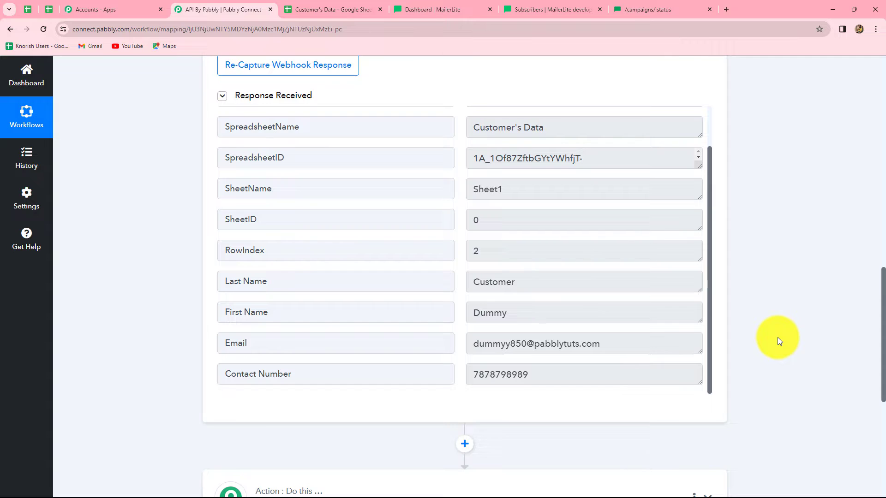
{"action": "scroll", "coordinate": [563, 239], "scroll_direction": "up", "scroll_amount": 2}
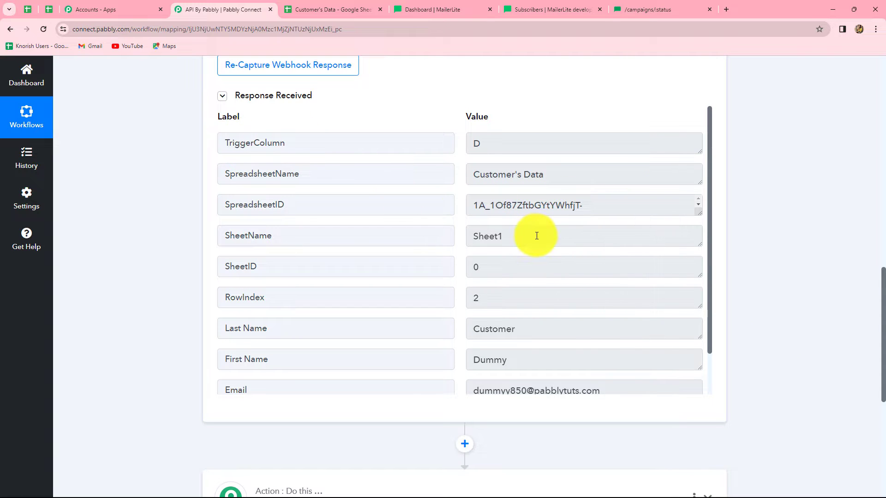
{"action": "scroll", "coordinate": [536, 235], "scroll_direction": "down", "scroll_amount": 1}
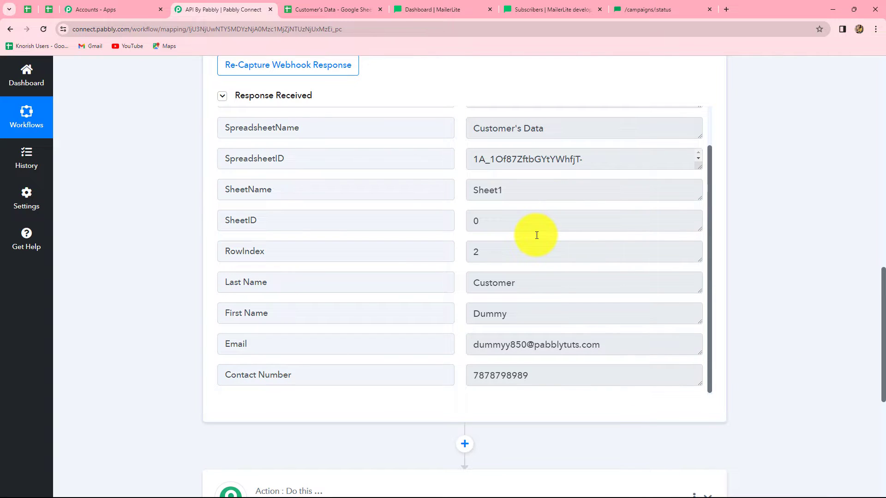
{"action": "scroll", "coordinate": [535, 234], "scroll_direction": "down", "scroll_amount": 1}
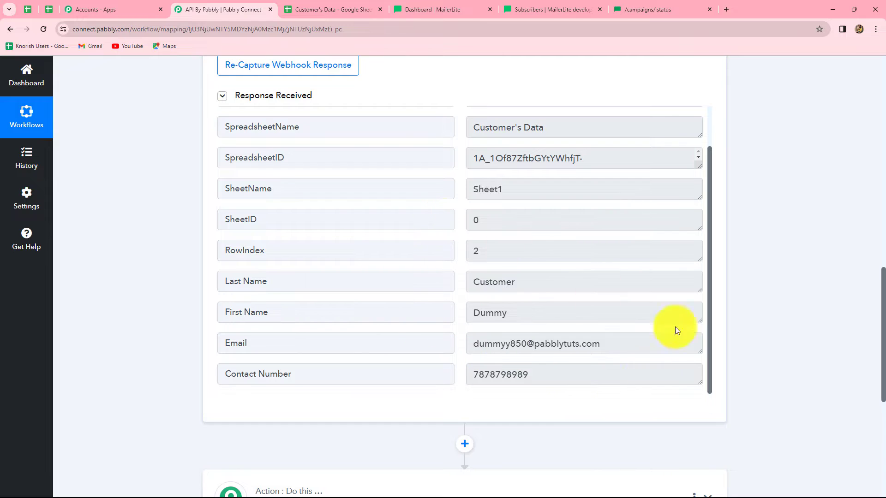
{"action": "scroll", "coordinate": [812, 346], "scroll_direction": "down", "scroll_amount": 2}
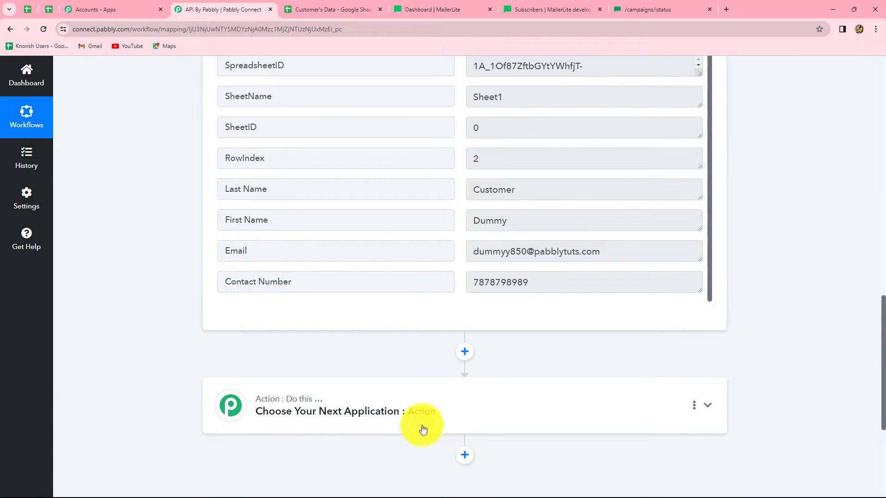
{"action": "scroll", "coordinate": [860, 370], "scroll_direction": "down", "scroll_amount": 3}
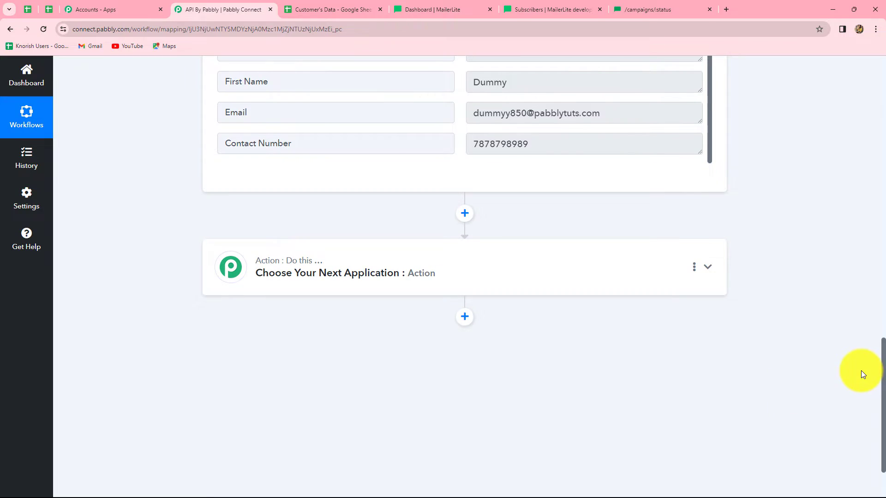
{"action": "left_click", "coordinate": [541, 279]}
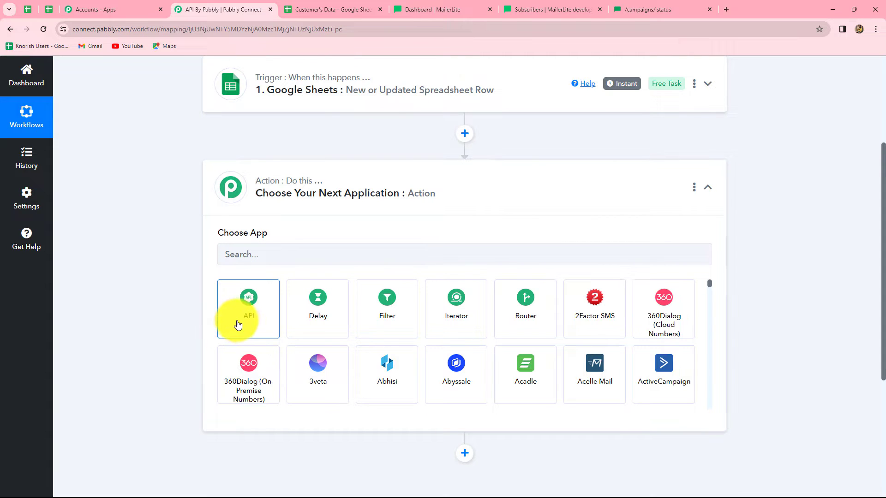
- Set the action step to API by Pabbly with the Execute API Request event and connect it
{"action": "left_click", "coordinate": [246, 313]}
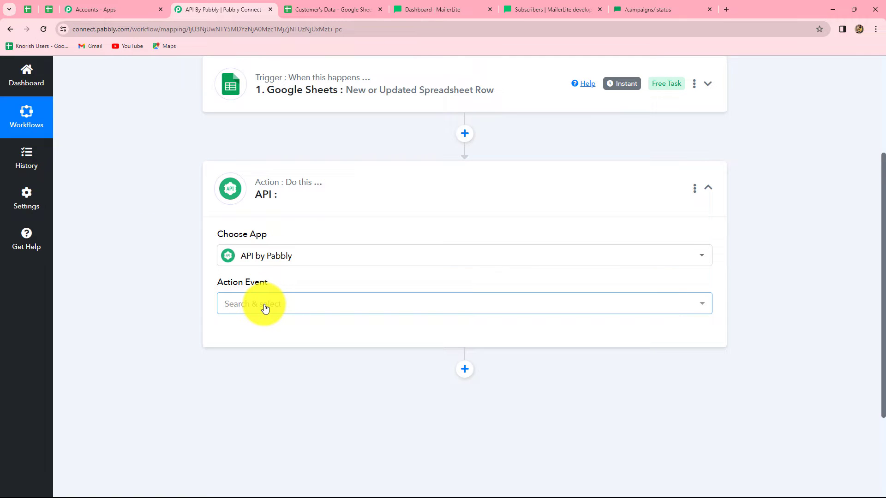
{"action": "scroll", "coordinate": [262, 305], "scroll_direction": "down", "scroll_amount": 1}
{"action": "left_click", "coordinate": [263, 258]}
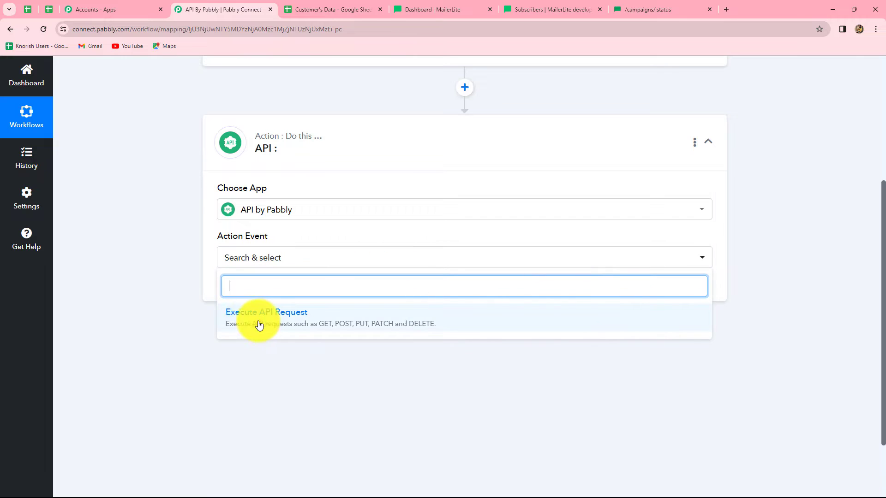
{"action": "left_click", "coordinate": [281, 322]}
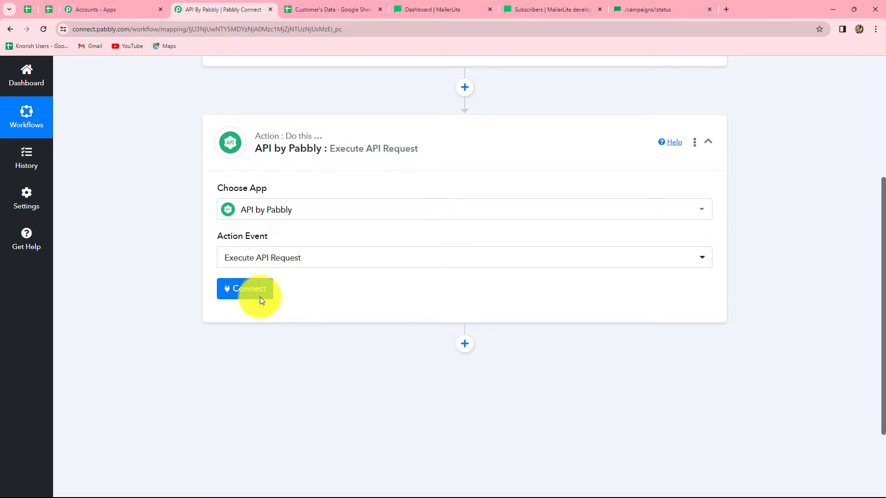
{"action": "left_click", "coordinate": [237, 290]}
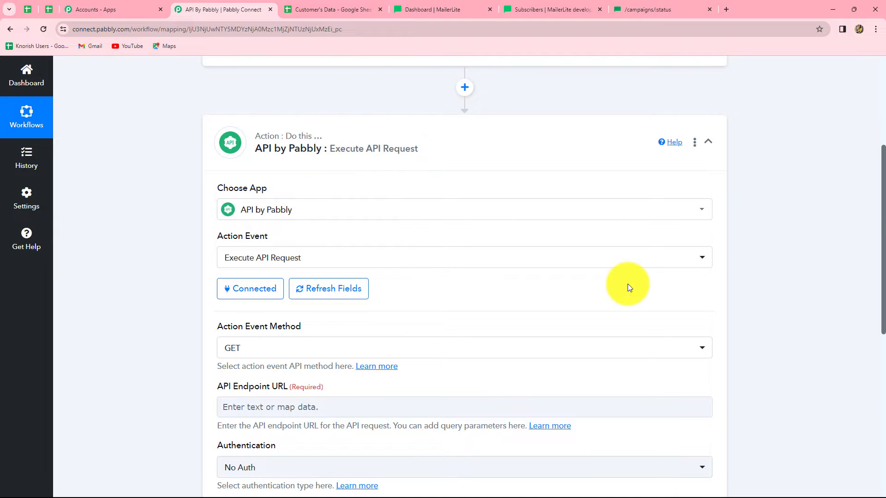
- Switch the Action Event Method dropdown from GET to POST
{"action": "scroll", "coordinate": [627, 284], "scroll_direction": "down", "scroll_amount": 4}
{"action": "mouse_move", "coordinate": [226, 146]}
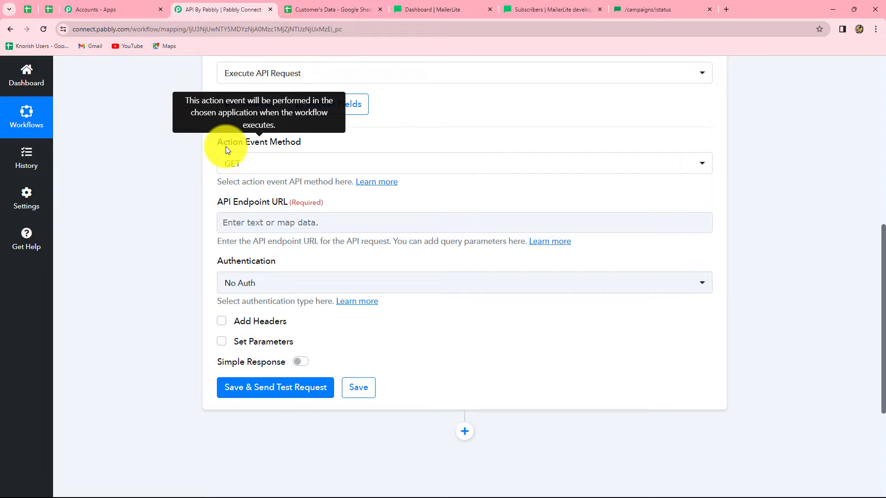
{"action": "left_click", "coordinate": [259, 169]}
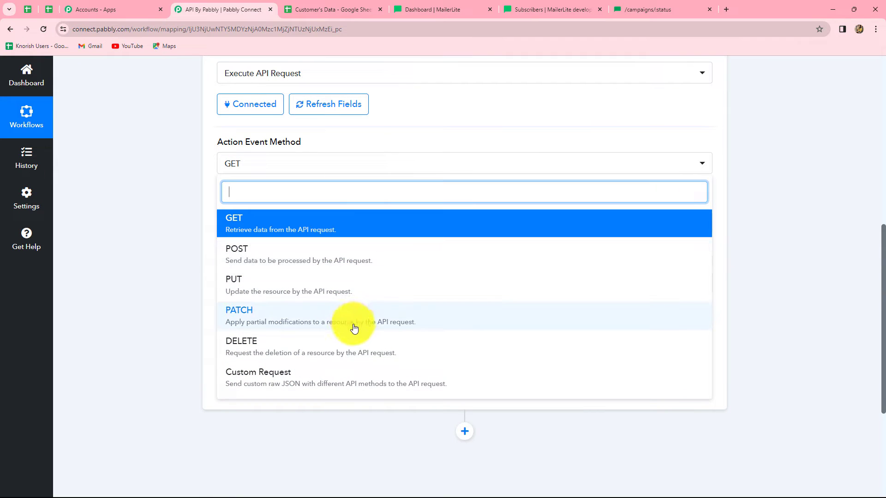
{"action": "left_click", "coordinate": [222, 229]}
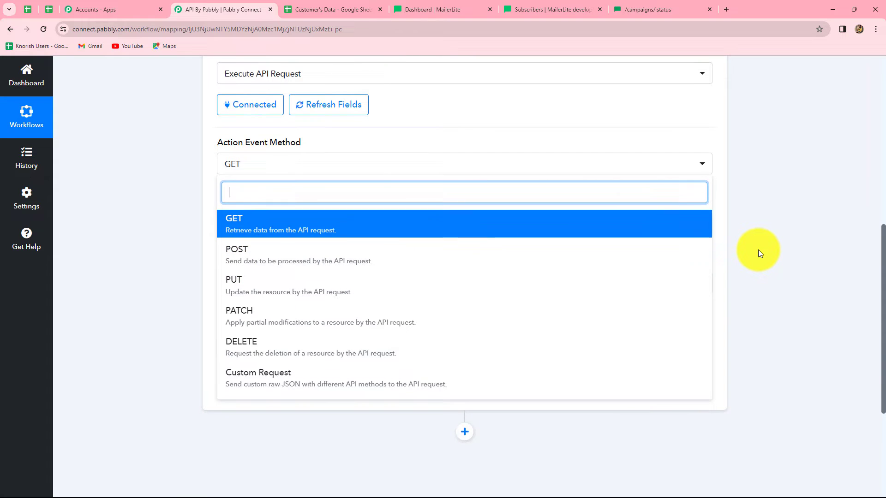
{"action": "scroll", "coordinate": [759, 251], "scroll_direction": "up", "scroll_amount": 2}
{"action": "scroll", "coordinate": [759, 253], "scroll_direction": "up", "scroll_amount": 5}
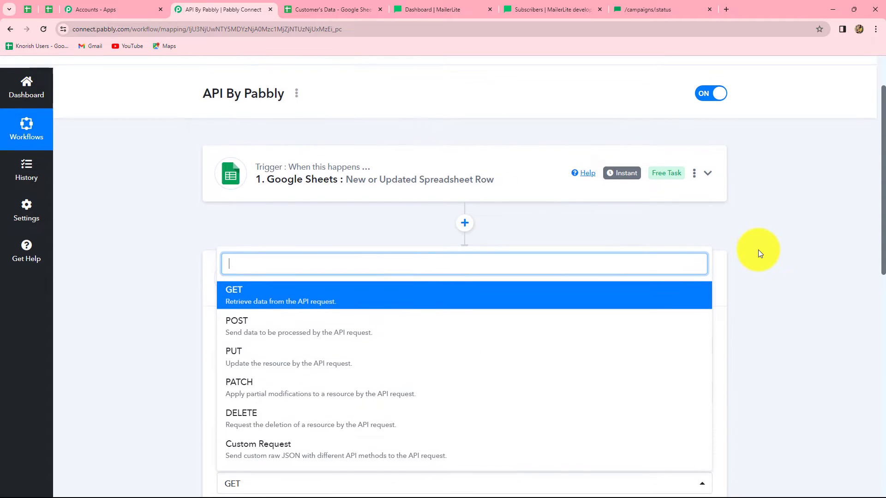
{"action": "scroll", "coordinate": [759, 253], "scroll_direction": "down", "scroll_amount": 4}
{"action": "scroll", "coordinate": [759, 251], "scroll_direction": "down", "scroll_amount": 2}
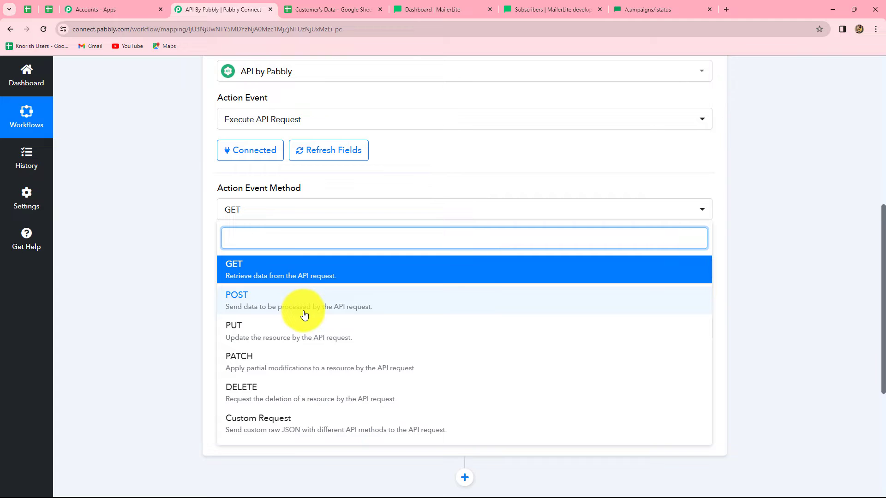
{"action": "left_click", "coordinate": [245, 308]}
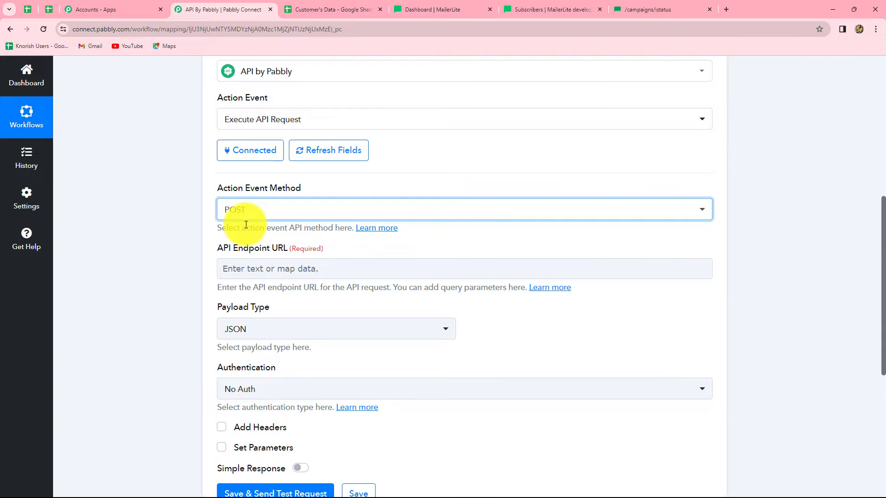
{"action": "scroll", "coordinate": [395, 273], "scroll_direction": "down", "scroll_amount": 1}
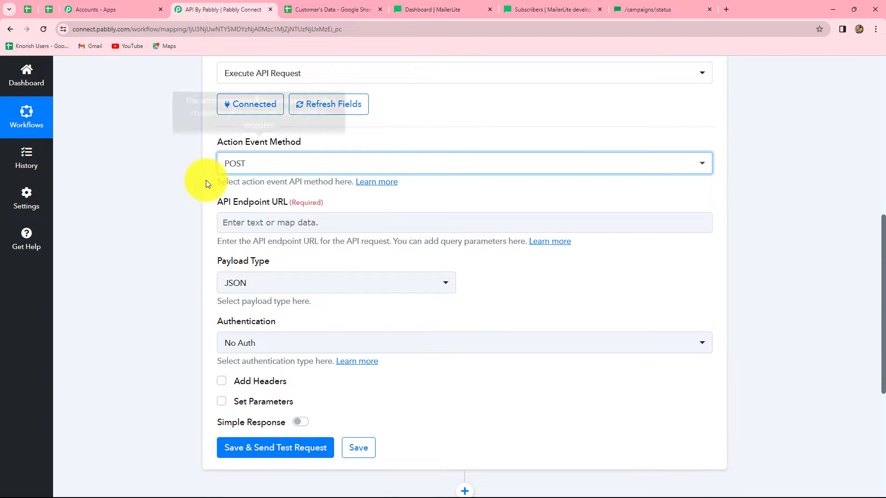
{"action": "left_click", "coordinate": [560, 8]}
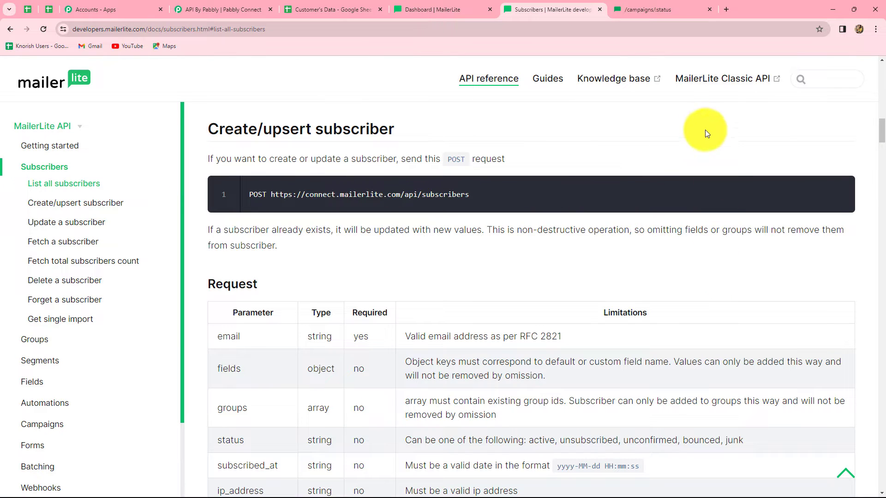
- Look up the v2 POST /subscribers endpoint in the classic MailerLite API reference
{"action": "left_click", "coordinate": [662, 11]}
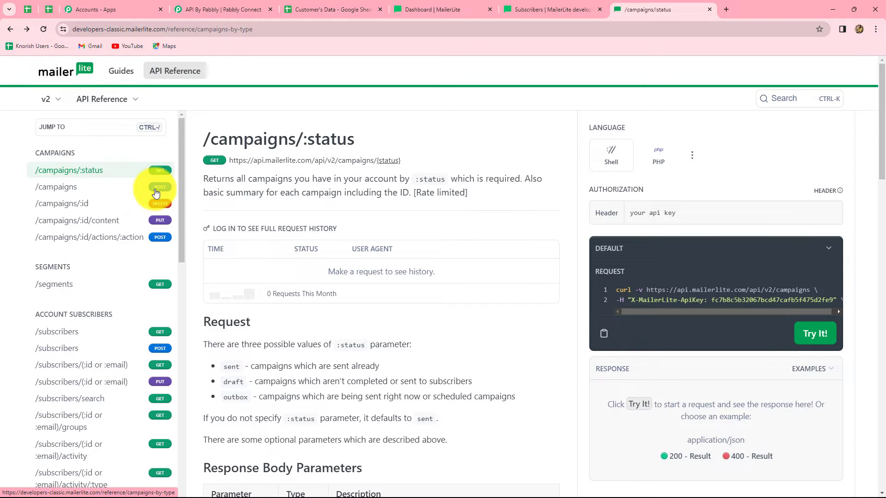
{"action": "scroll", "coordinate": [95, 192], "scroll_direction": "down", "scroll_amount": 3}
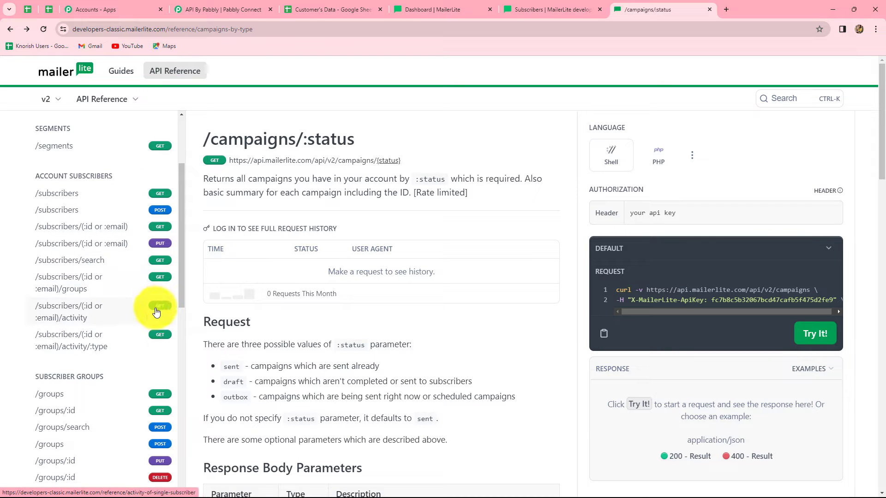
{"action": "left_click", "coordinate": [56, 212]}
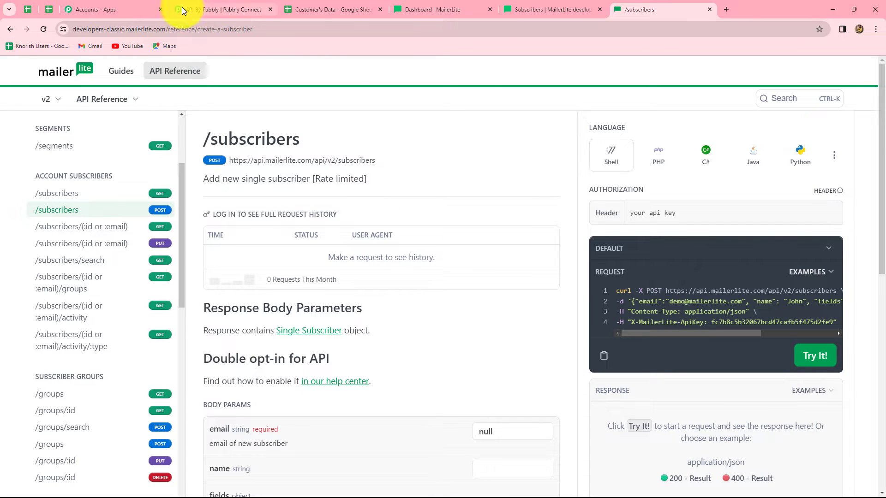
{"action": "left_click", "coordinate": [203, 8]}
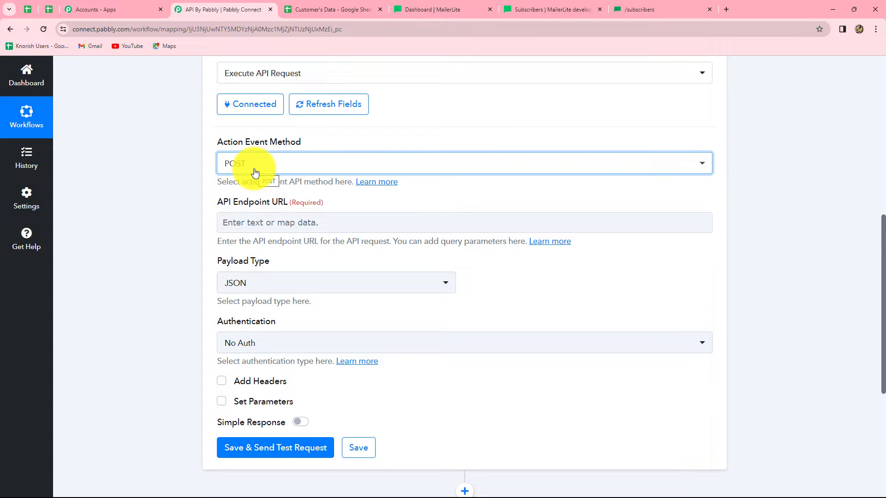
{"action": "left_click", "coordinate": [227, 218]}
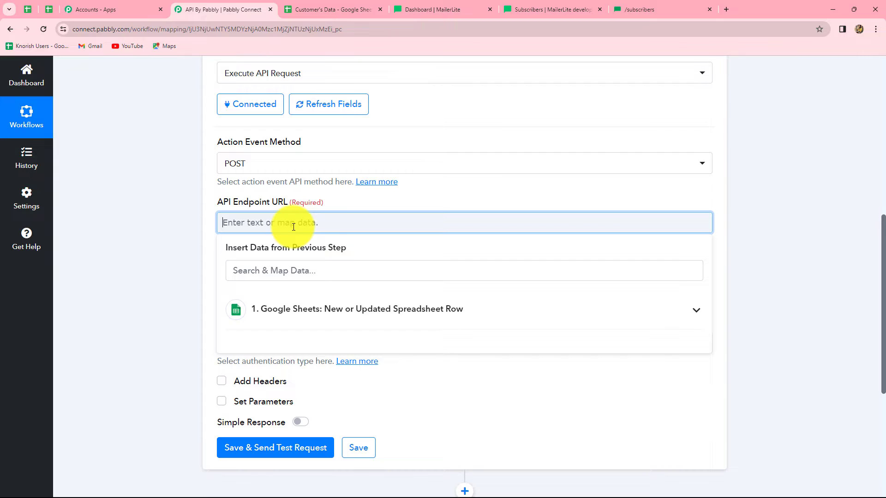
{"action": "key", "text": "ctrl+9"}
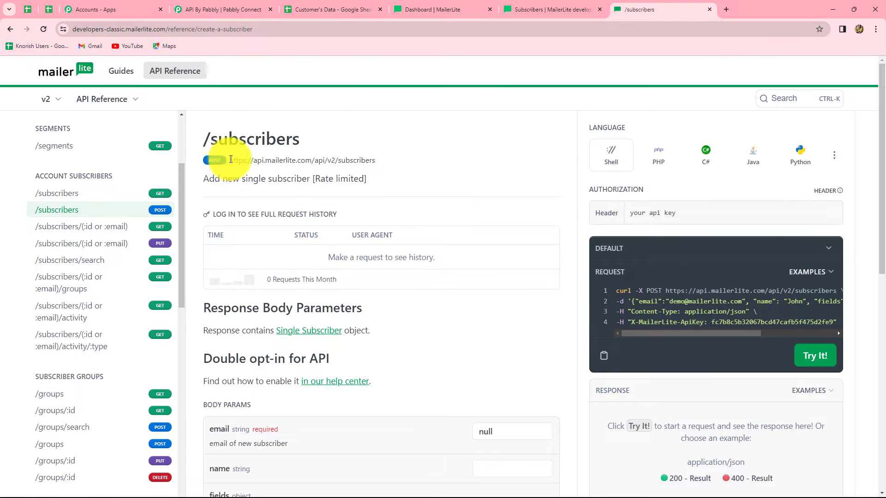
{"action": "left_click_drag", "start_coordinate": [230, 159], "coordinate": [376, 162]}
{"action": "key", "text": "ctrl+c"}
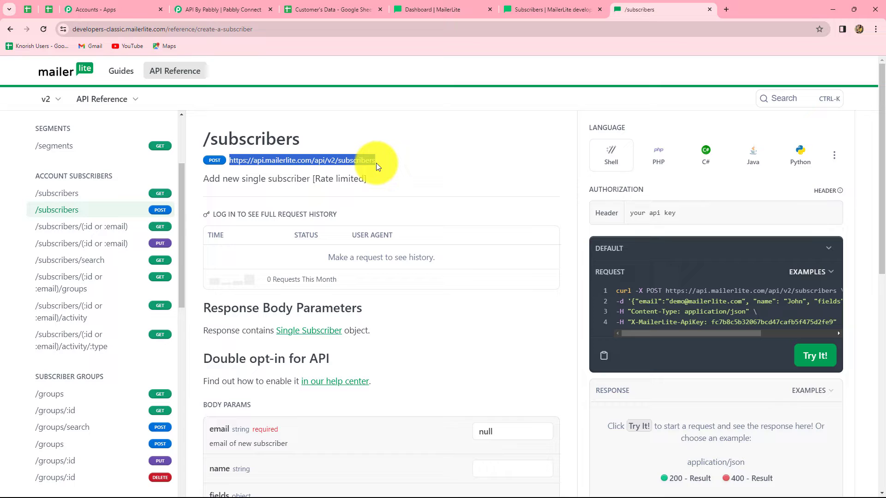
{"action": "left_click", "coordinate": [221, 10]}
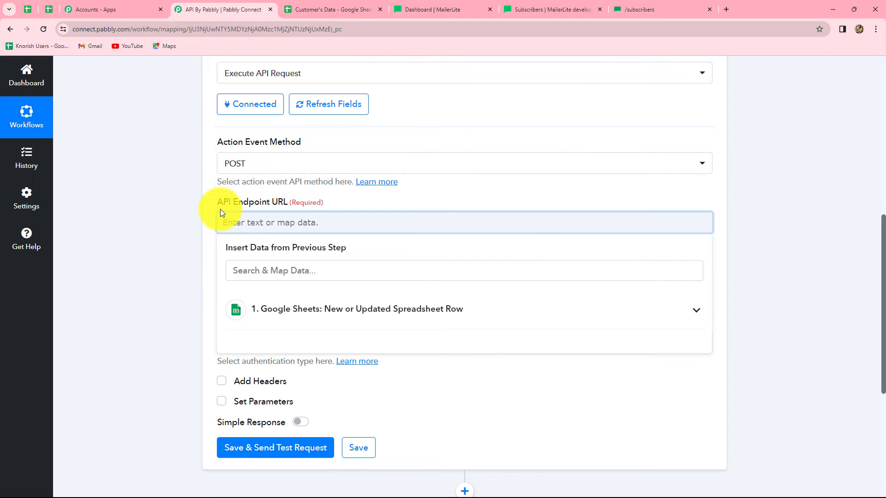
{"action": "key", "text": "ctrl+v"}
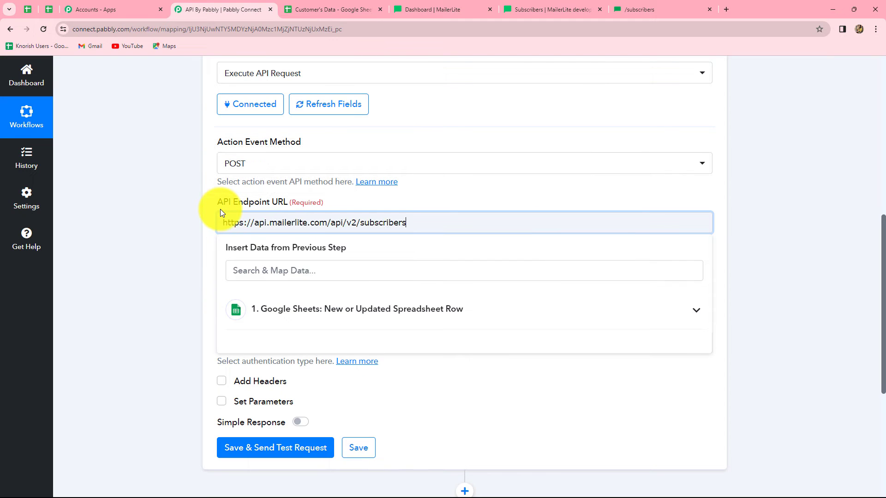
{"action": "left_click", "coordinate": [193, 237]}
- Keep the payload type as JSON and recheck the MailerLite /subscribers docs
{"action": "scroll", "coordinate": [283, 289], "scroll_direction": "down", "scroll_amount": 2}
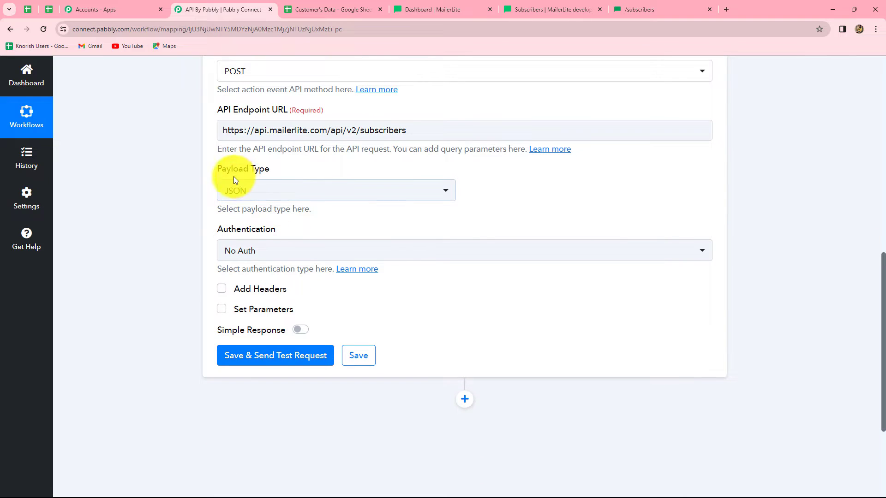
{"action": "left_click", "coordinate": [307, 196]}
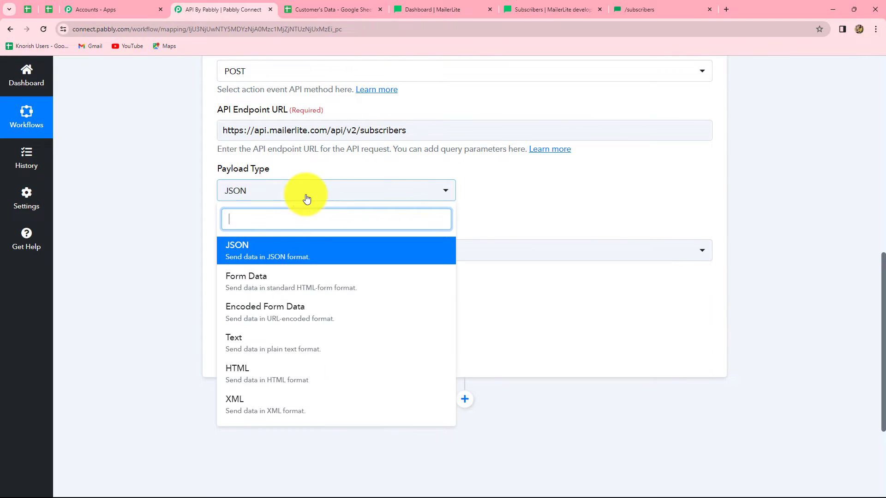
{"action": "left_click", "coordinate": [636, 8]}
{"action": "scroll", "coordinate": [742, 403], "scroll_direction": "down", "scroll_amount": 1}
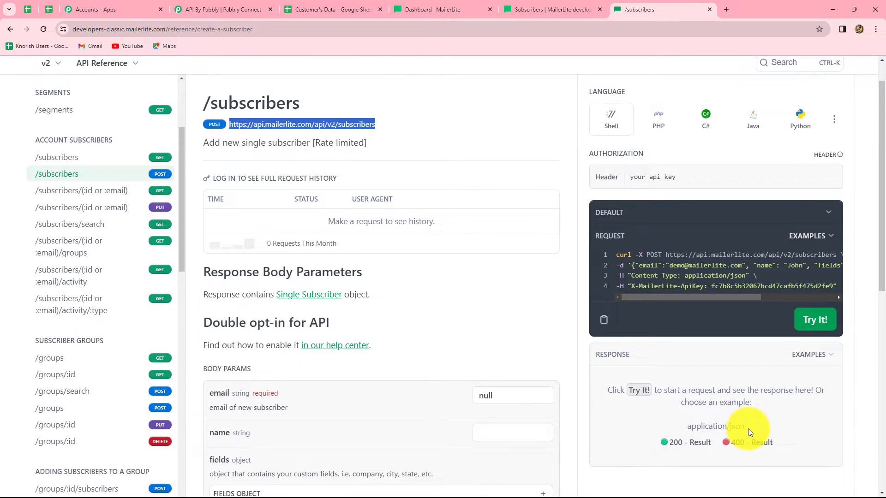
{"action": "left_click", "coordinate": [217, 9]}
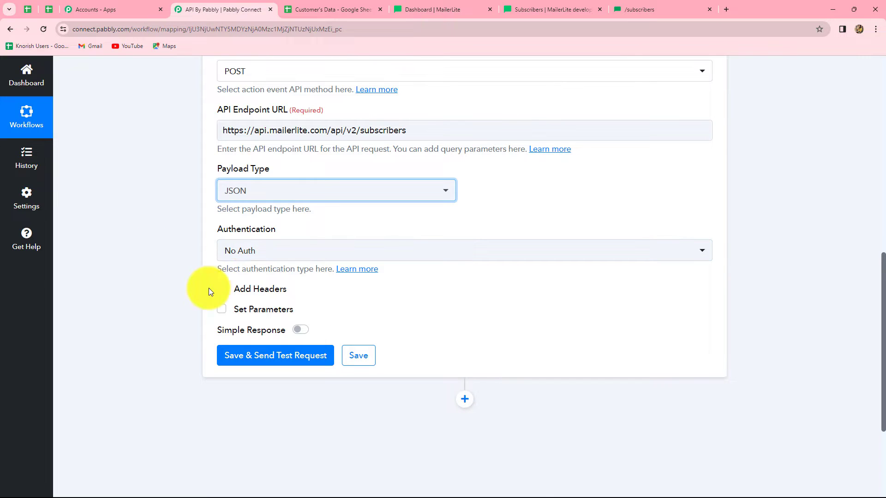
- Try the Basic Auth and Bearer Token authentication options
{"action": "left_click", "coordinate": [269, 253]}
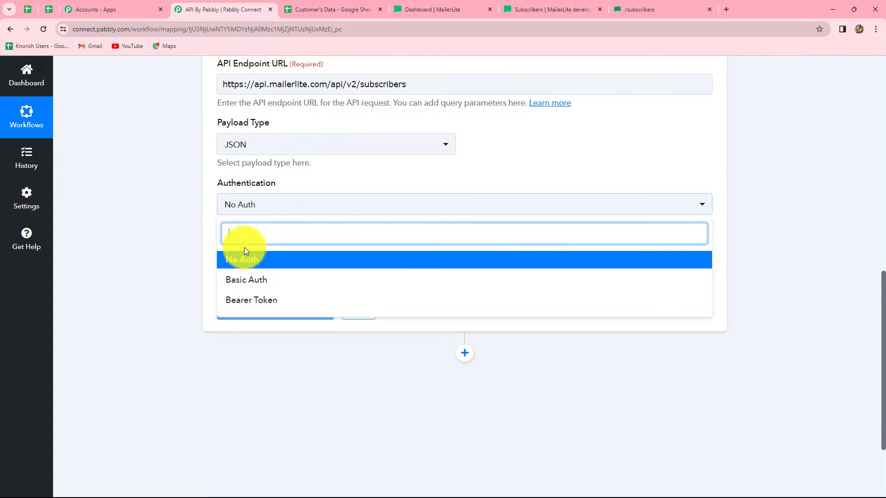
{"action": "left_click", "coordinate": [254, 285]}
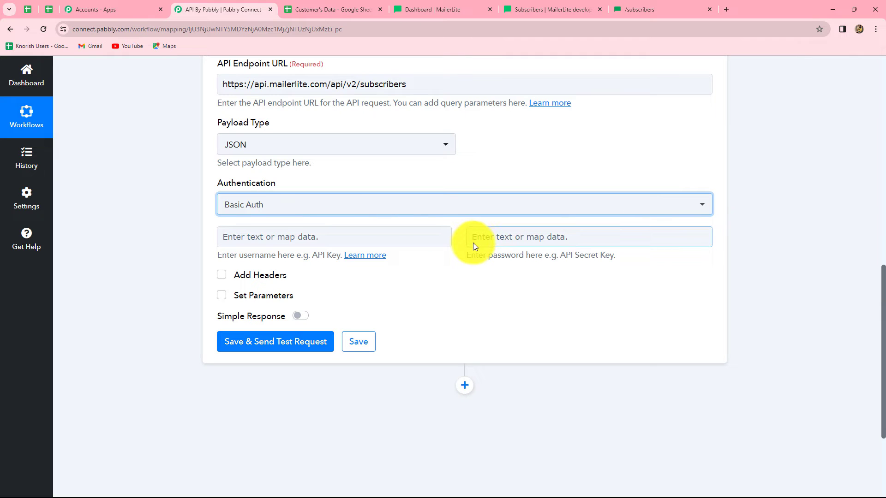
{"action": "left_click", "coordinate": [332, 203]}
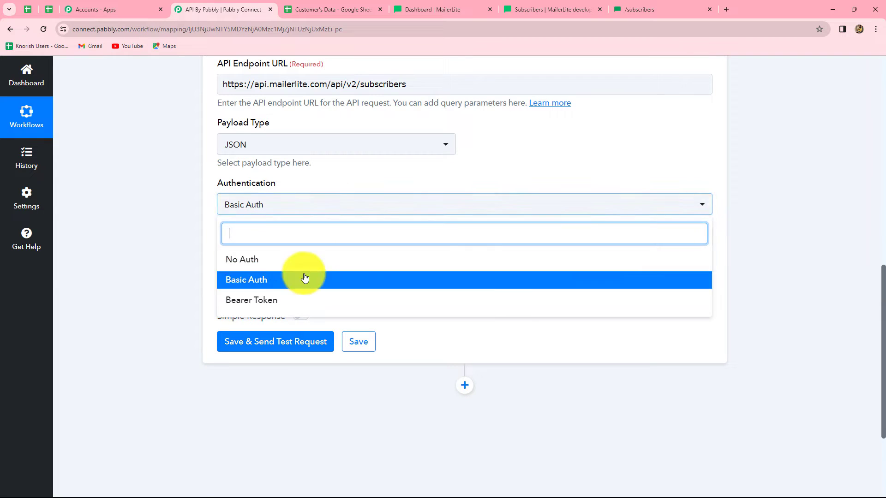
{"action": "left_click", "coordinate": [261, 301]}
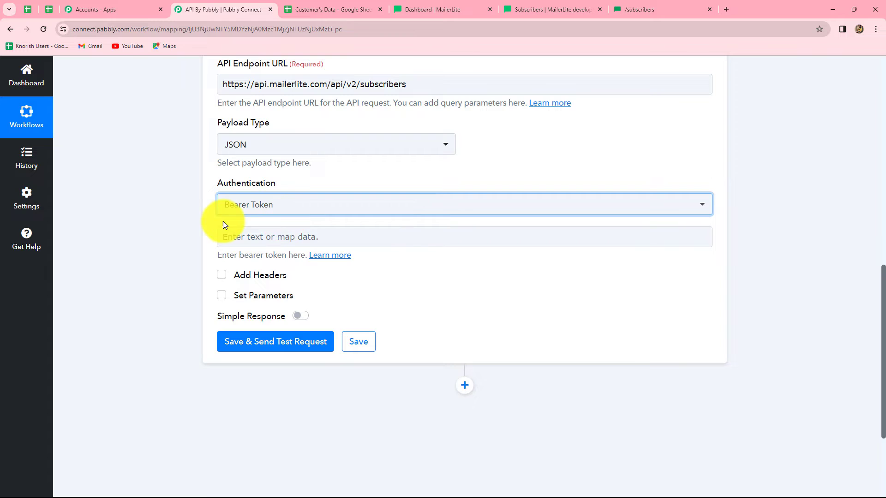
{"action": "left_click", "coordinate": [297, 239]}
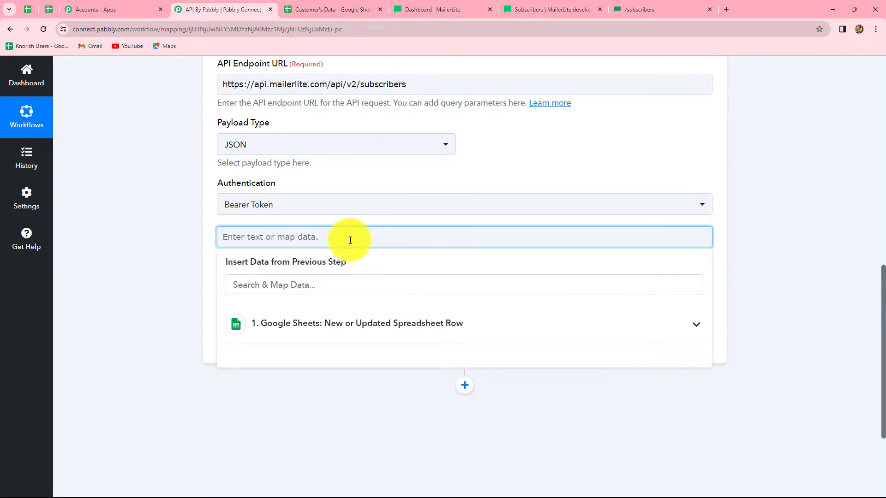
{"action": "left_click", "coordinate": [259, 203]}
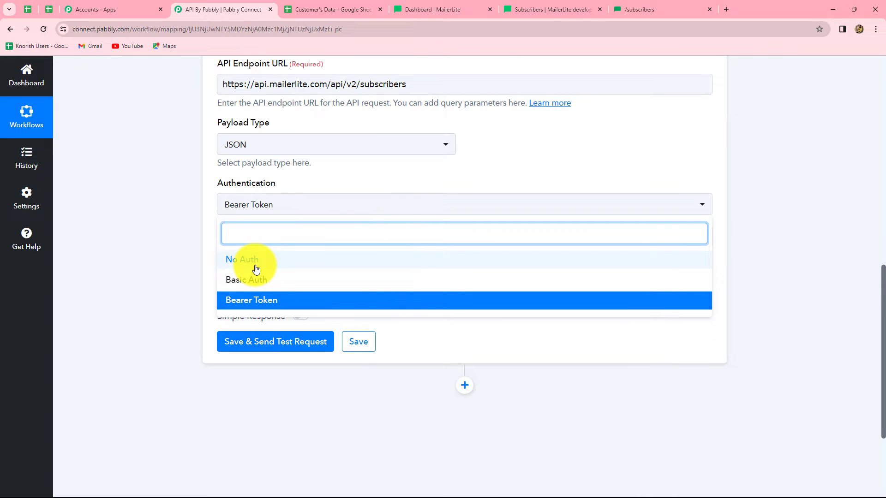
- Check MailerLite's authorization docs and set authentication back to No Auth
{"action": "left_click", "coordinate": [637, 5]}
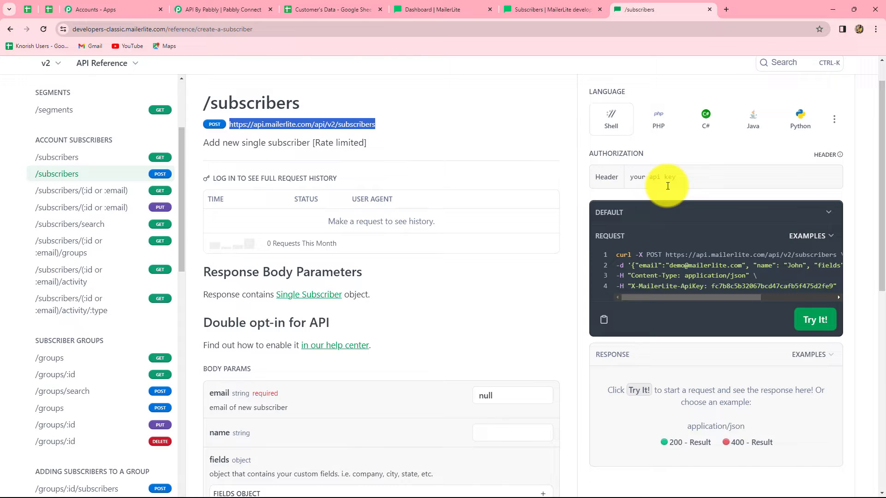
{"action": "left_click", "coordinate": [219, 10]}
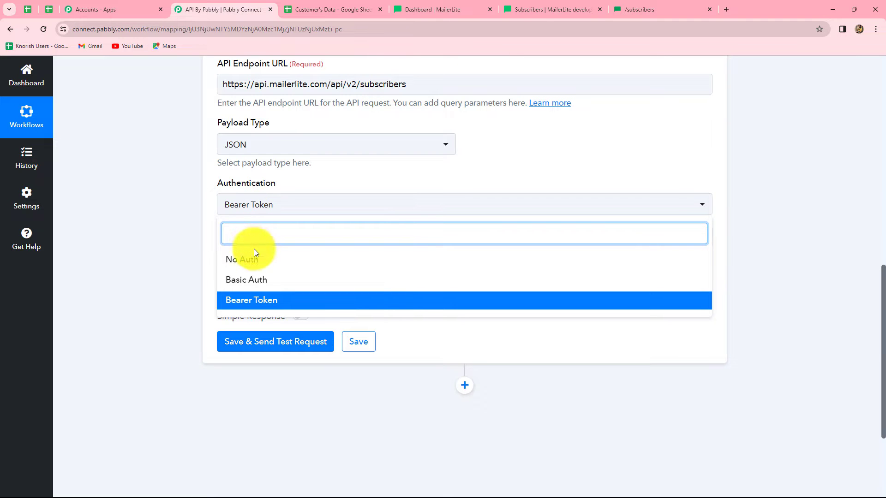
{"action": "left_click", "coordinate": [251, 262]}
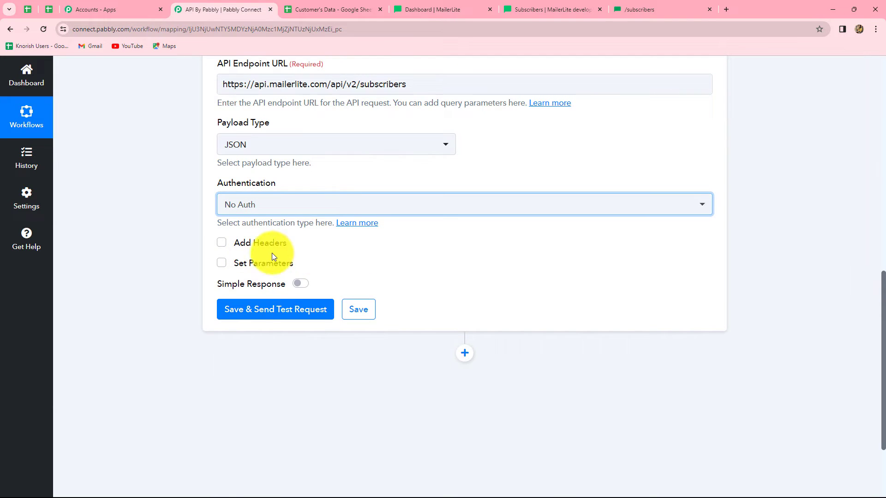
{"action": "left_click", "coordinate": [655, 9]}
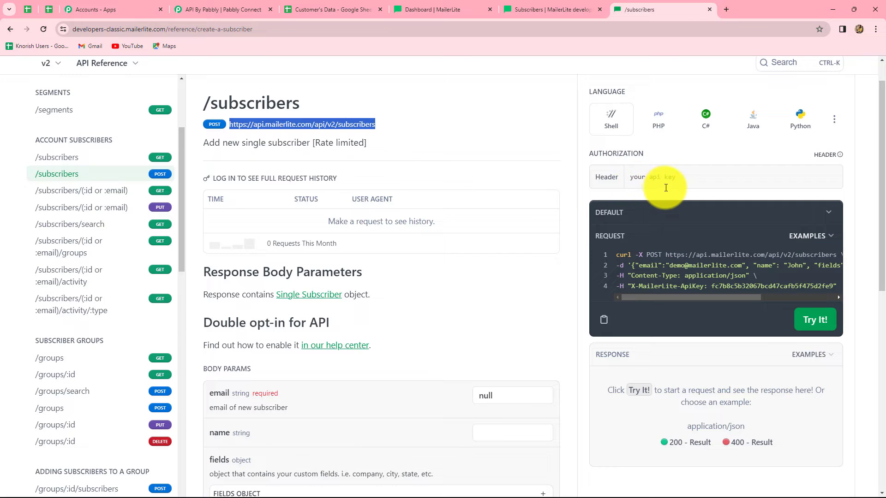
- Enable Add Headers and paste X-MailerLite-ApiKey from the docs sample as the header label
{"action": "left_click", "coordinate": [194, 6]}
{"action": "left_click", "coordinate": [221, 243]}
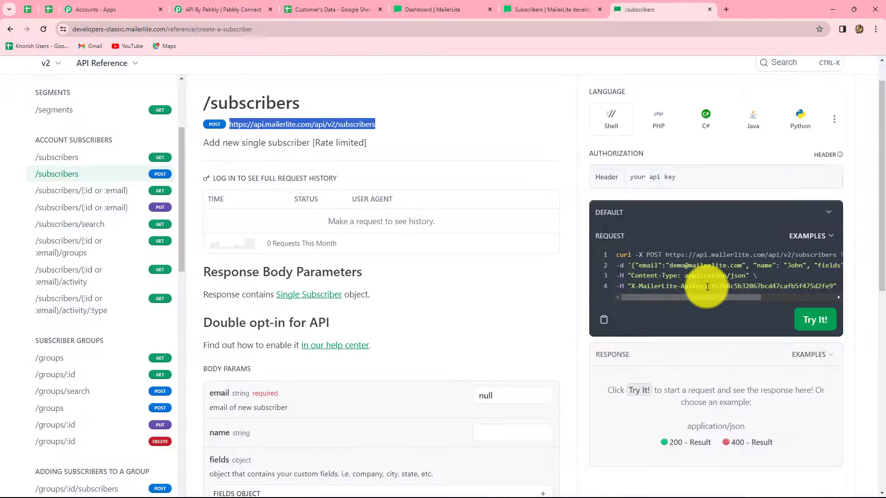
{"action": "left_click", "coordinate": [704, 288]}
{"action": "left_click_drag", "start_coordinate": [704, 288], "coordinate": [632, 288]}
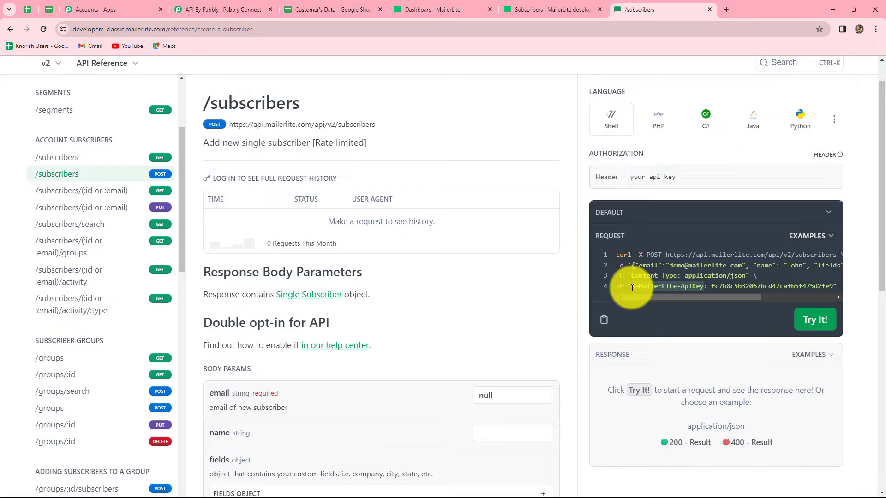
{"action": "key", "text": "ctrl+c"}
{"action": "key", "text": "ctrl+4"}
{"action": "key", "text": "ctrl+v"}
{"action": "left_click", "coordinate": [401, 286]}
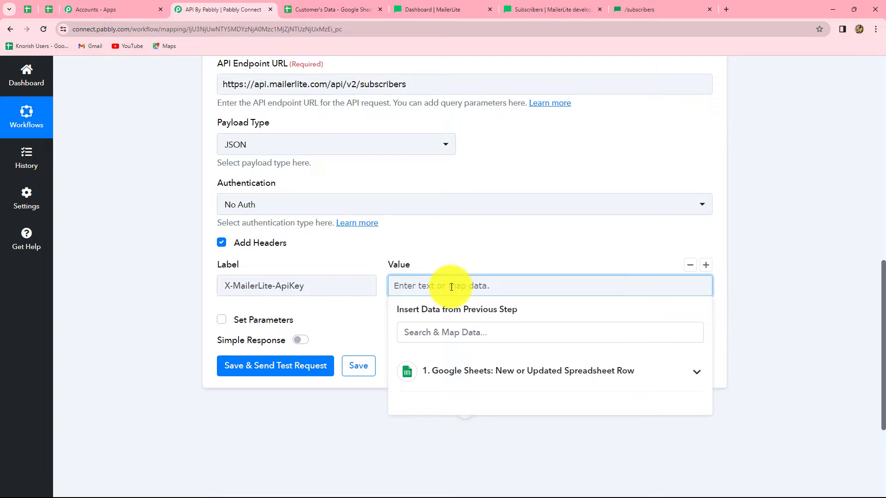
{"action": "mouse_move", "coordinate": [552, 4]}
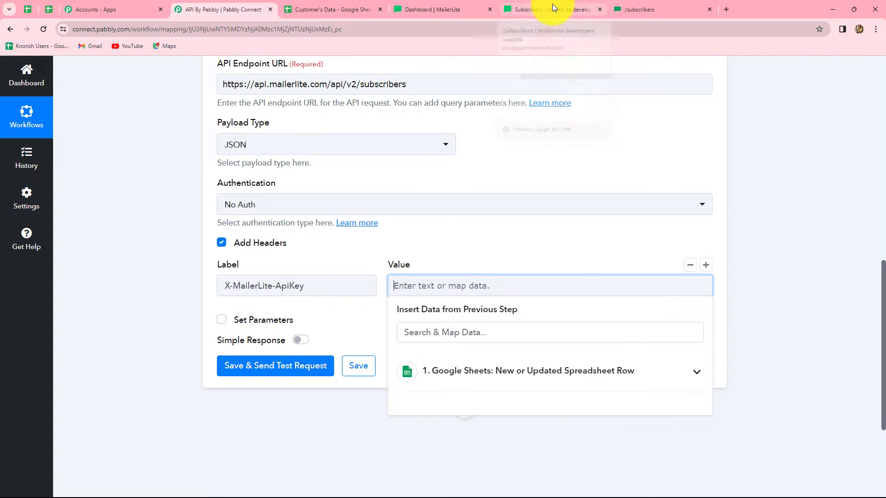
- Copy the API key from MailerLite's Integrations > Developer API page
{"action": "left_click", "coordinate": [410, 8]}
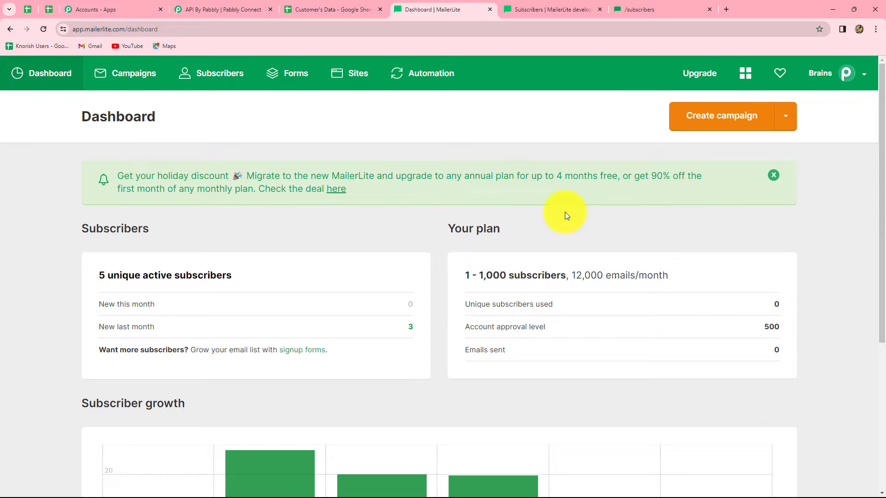
{"action": "left_click", "coordinate": [862, 79]}
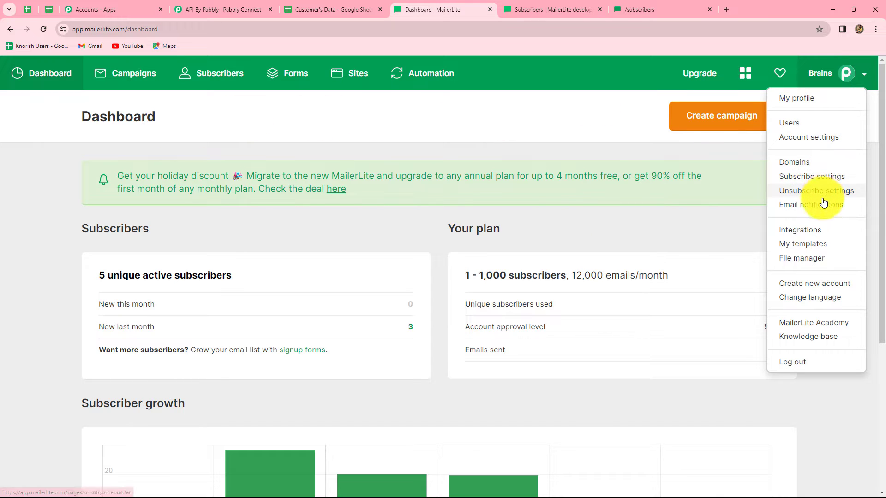
{"action": "left_click", "coordinate": [800, 233]}
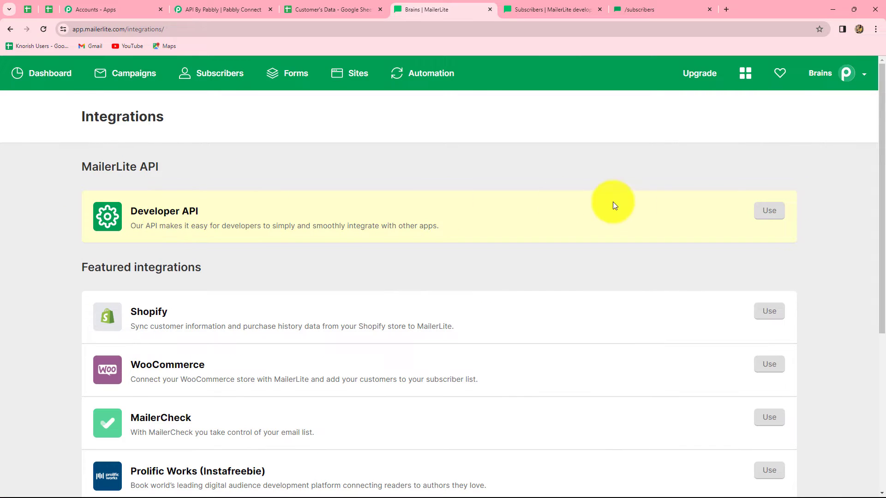
{"action": "left_click", "coordinate": [767, 211]}
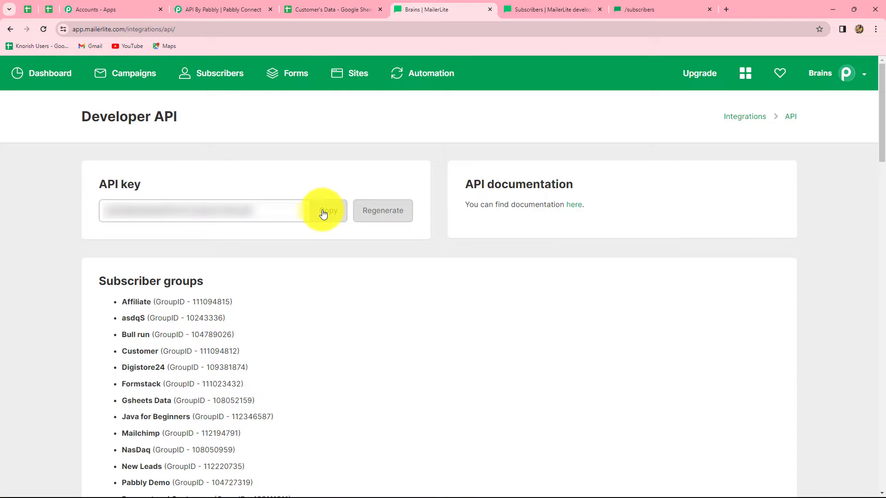
{"action": "left_click", "coordinate": [323, 212]}
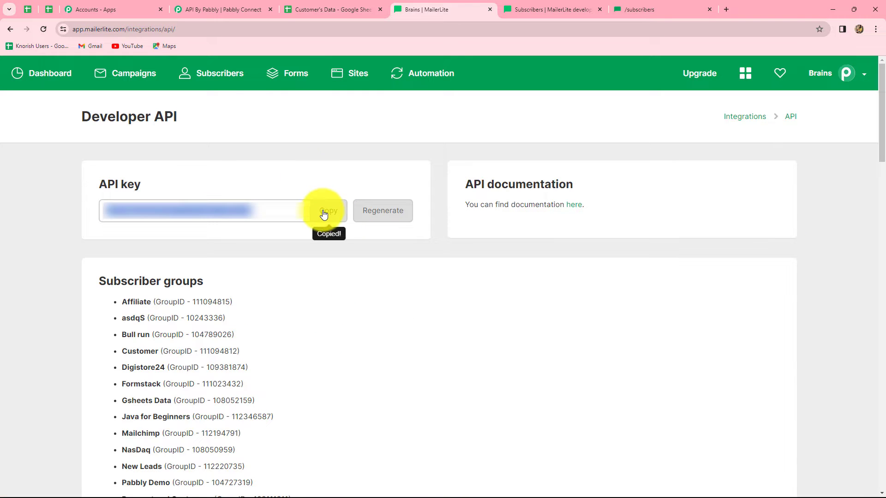
{"action": "left_click", "coordinate": [220, 9]}
{"action": "left_click", "coordinate": [406, 286]}
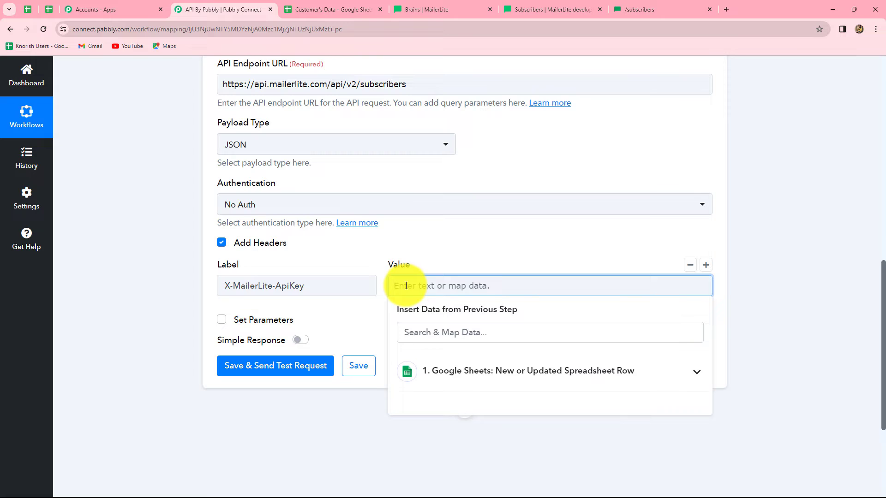
- Paste the MailerLite API key as the X-MailerLite-ApiKey header value
{"action": "key", "text": "ctrl+v"}
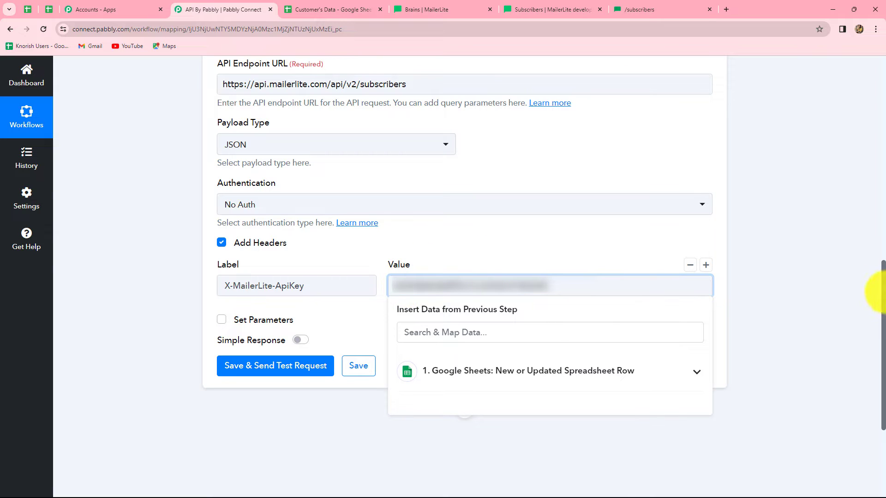
{"action": "left_click", "coordinate": [158, 241]}
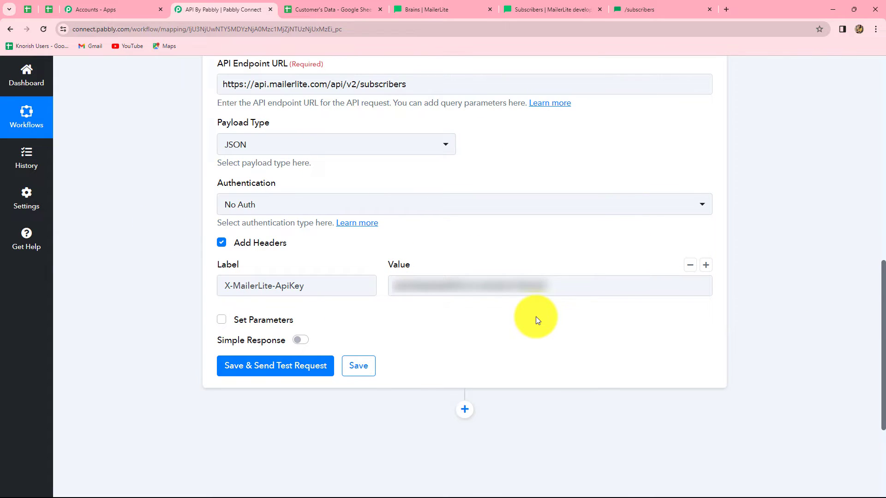
{"action": "scroll", "coordinate": [535, 316], "scroll_direction": "down", "scroll_amount": 2}
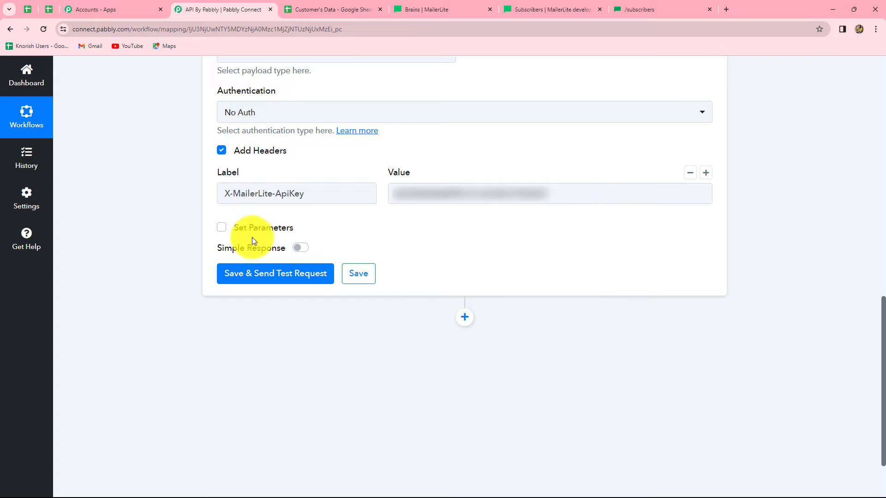
- Read the POST /subscribers body parameters in the MailerLite docs, then return to Pabbly
{"action": "left_click", "coordinate": [652, 5]}
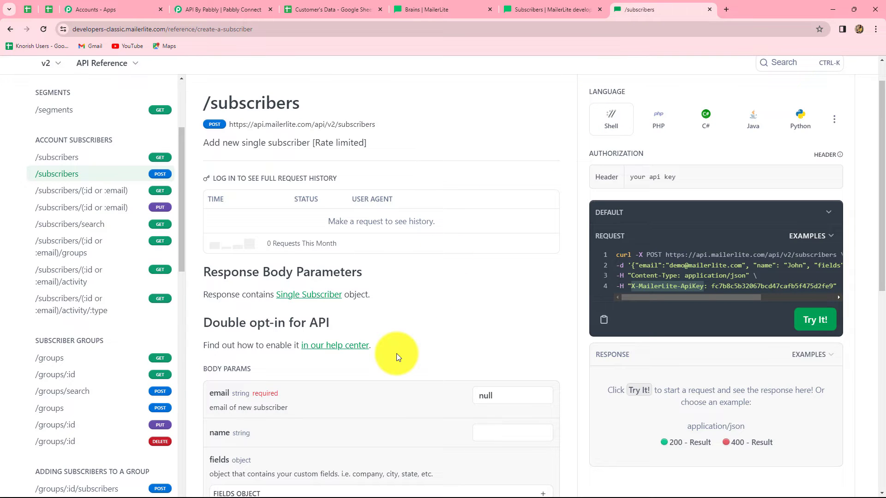
{"action": "scroll", "coordinate": [397, 353], "scroll_direction": "down", "scroll_amount": 4}
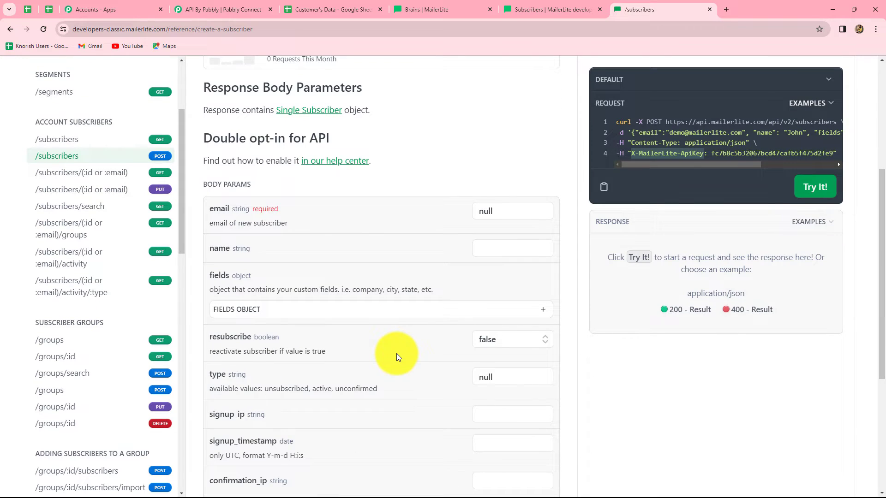
{"action": "scroll", "coordinate": [397, 353], "scroll_direction": "down", "scroll_amount": 1}
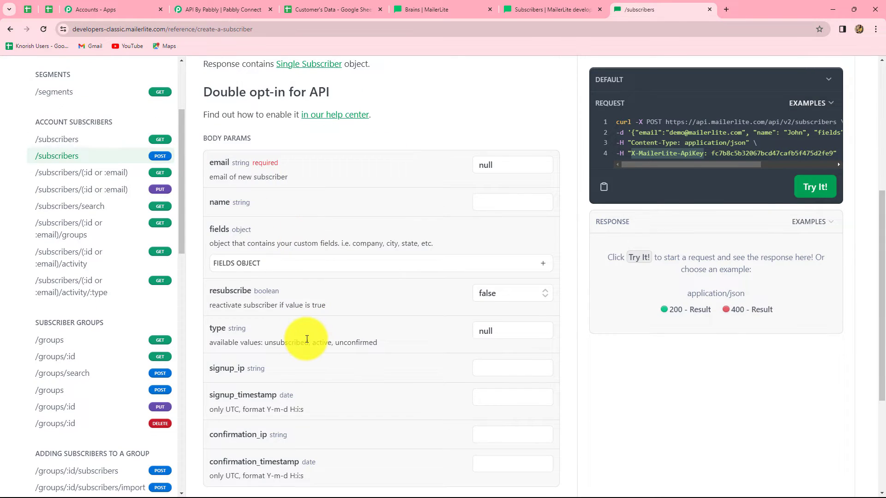
{"action": "scroll", "coordinate": [368, 228], "scroll_direction": "up", "scroll_amount": 1}
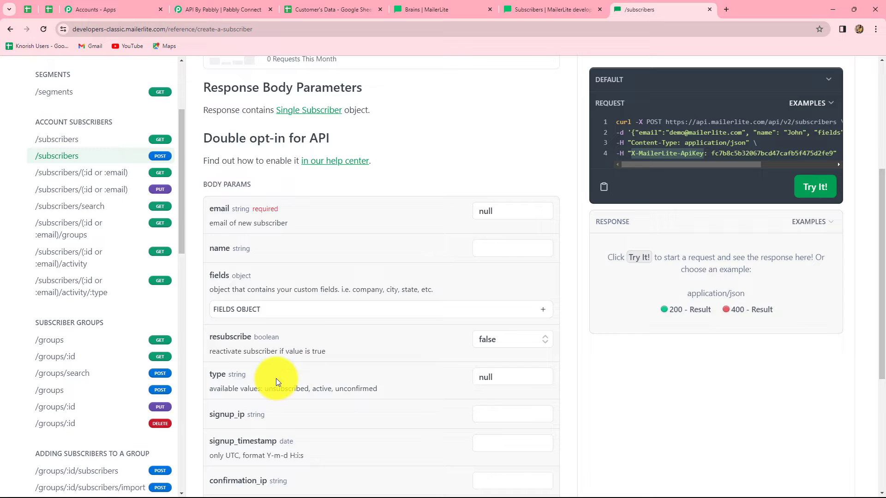
{"action": "scroll", "coordinate": [276, 379], "scroll_direction": "up", "scroll_amount": 2}
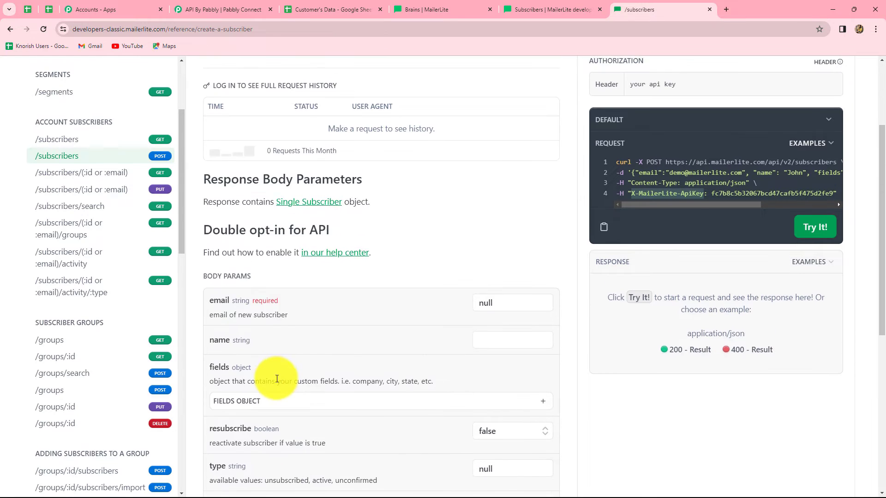
{"action": "scroll", "coordinate": [283, 164], "scroll_direction": "down", "scroll_amount": 4}
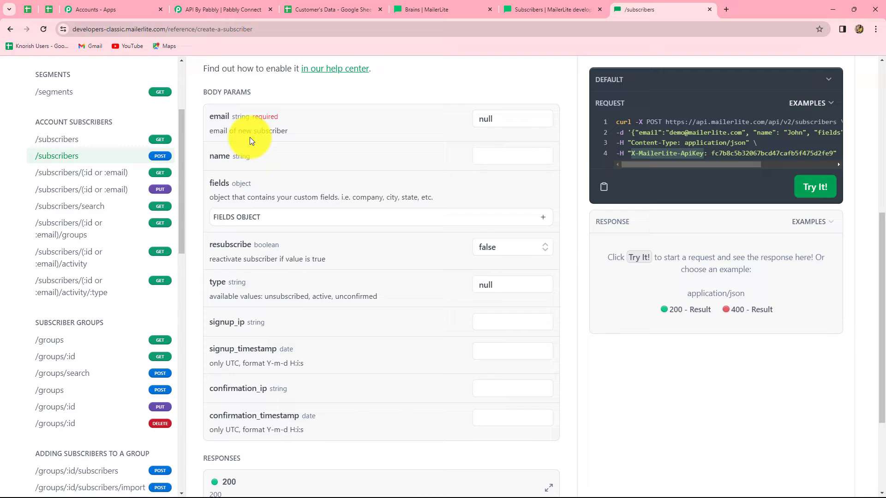
{"action": "left_click", "coordinate": [230, 9]}
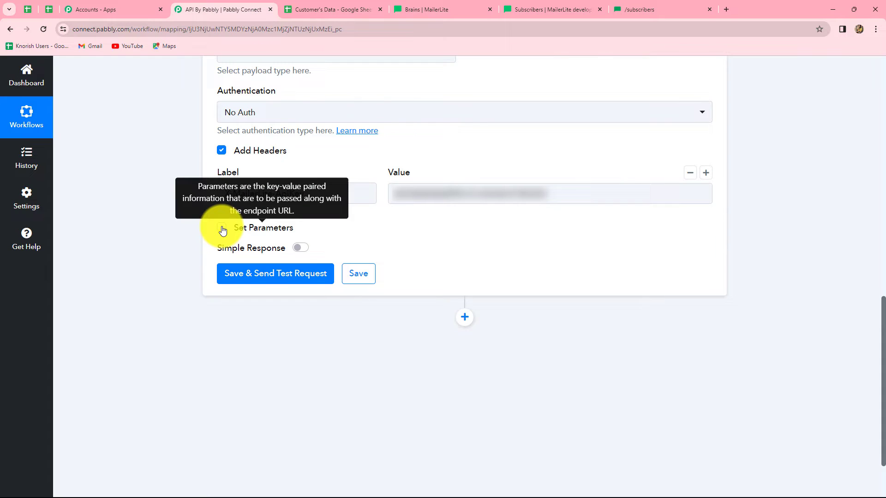
- Enable Set Parameters and label the first parameter 'email', checking its name in the docs
{"action": "left_click", "coordinate": [222, 228]}
{"action": "left_click", "coordinate": [255, 275]}
{"action": "type", "text": "email"}
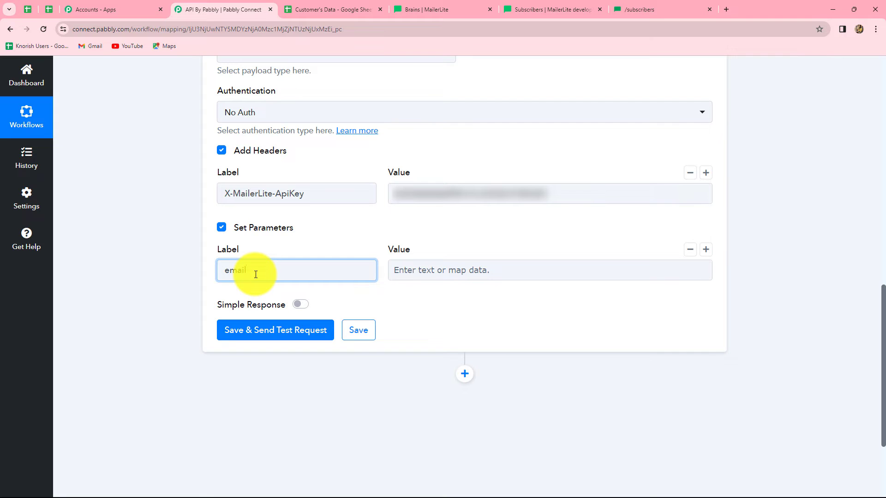
{"action": "left_click", "coordinate": [631, 4]}
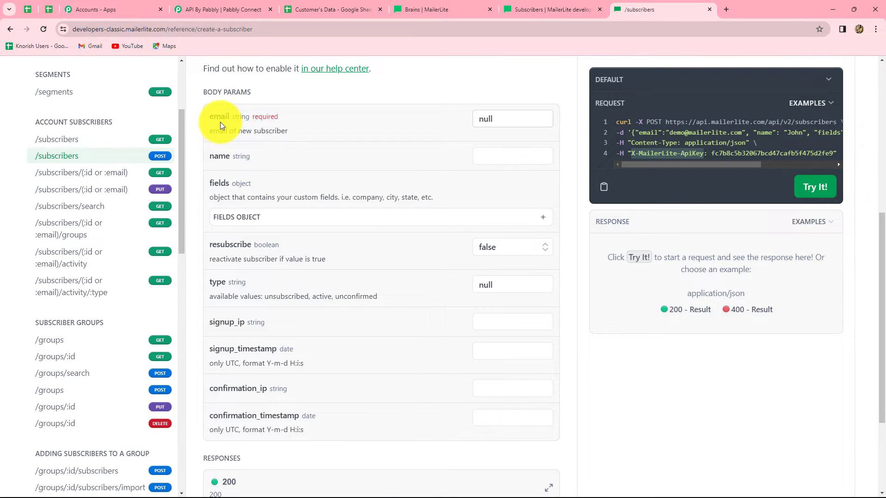
{"action": "left_click", "coordinate": [208, 9]}
- Map the email parameter's value to the Google Sheets trigger's Email field
{"action": "left_click", "coordinate": [250, 267]}
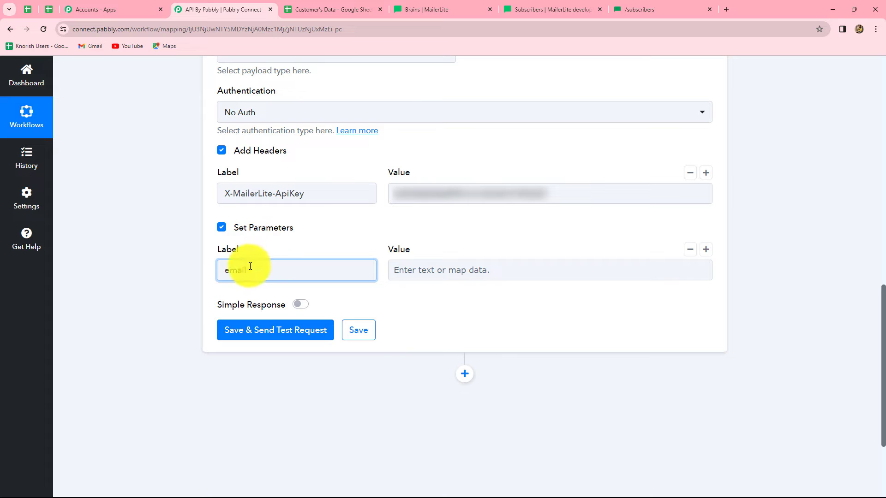
{"action": "left_click", "coordinate": [407, 268]}
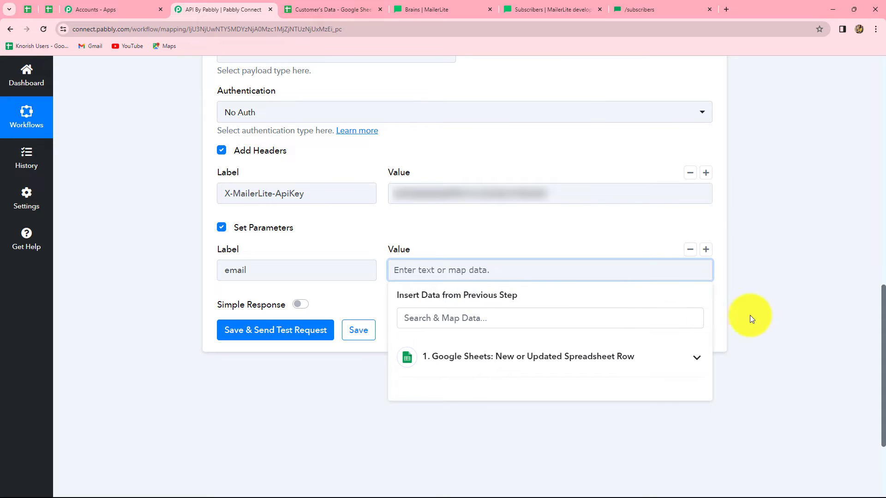
{"action": "scroll", "coordinate": [813, 330], "scroll_direction": "down", "scroll_amount": 2}
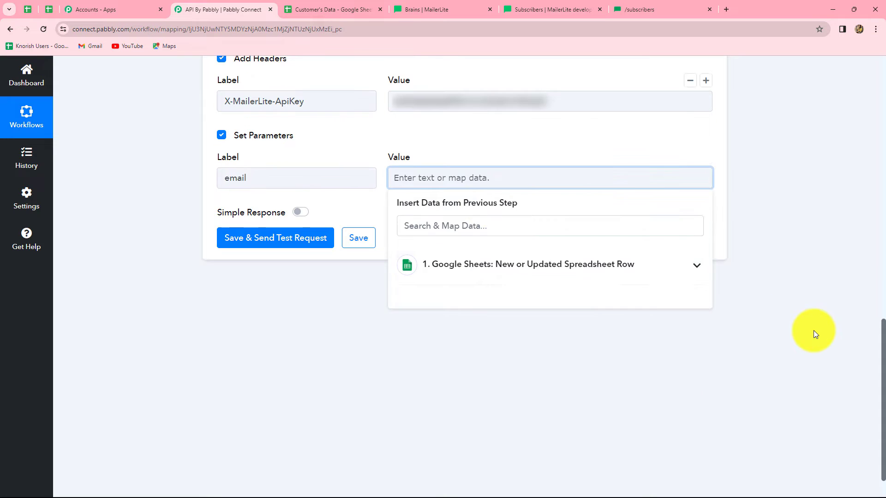
{"action": "left_click", "coordinate": [551, 270]}
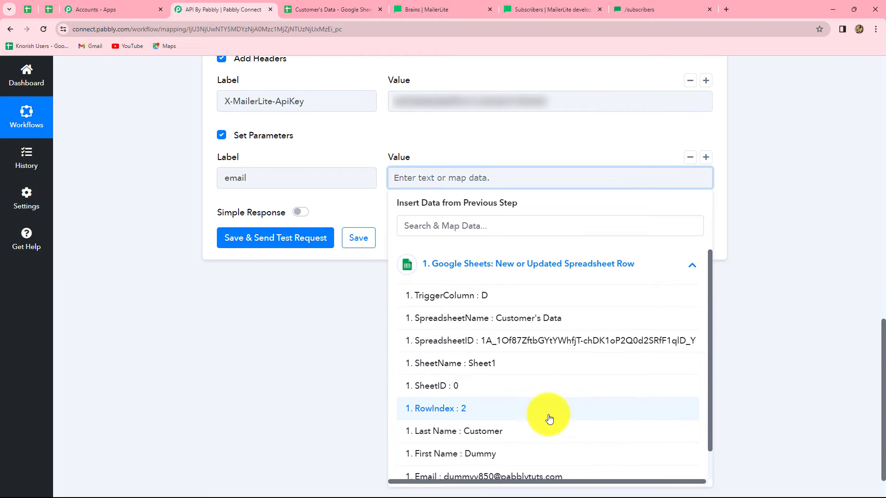
{"action": "scroll", "coordinate": [548, 416], "scroll_direction": "down", "scroll_amount": 1}
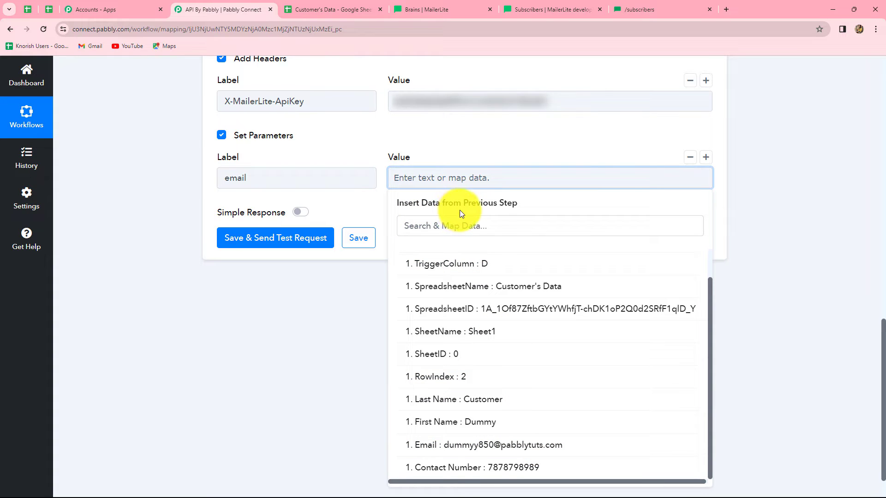
{"action": "left_click", "coordinate": [537, 444]}
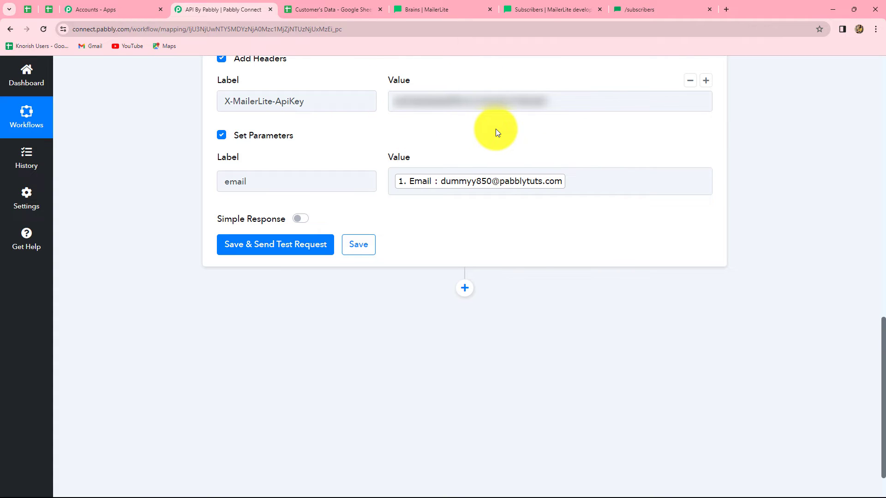
{"action": "scroll", "coordinate": [650, 176], "scroll_direction": "down", "scroll_amount": 1}
{"action": "mouse_move", "coordinate": [678, 138]}
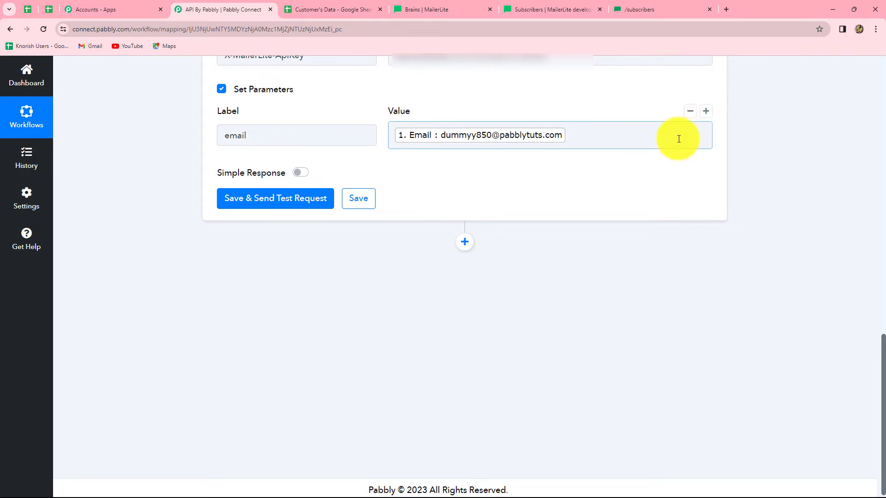
- Add a second parameter row labelled 'type', taken from the API docs
{"action": "left_click", "coordinate": [706, 114]}
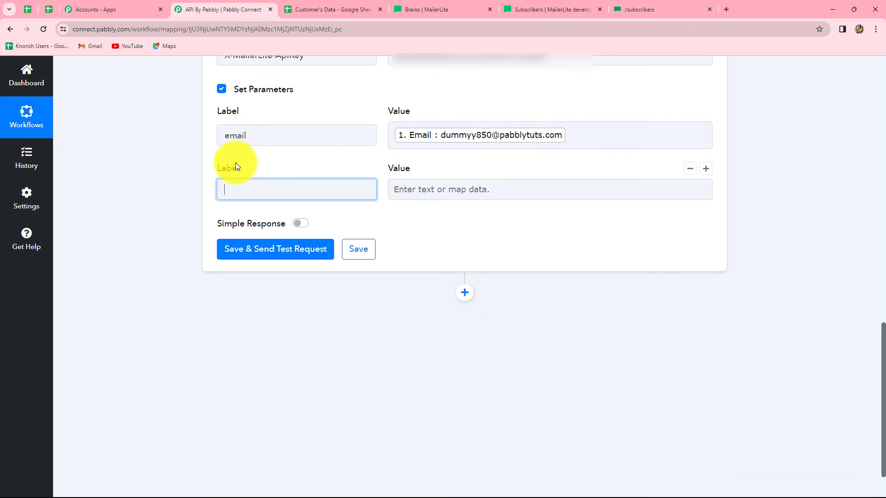
{"action": "left_click", "coordinate": [633, 8]}
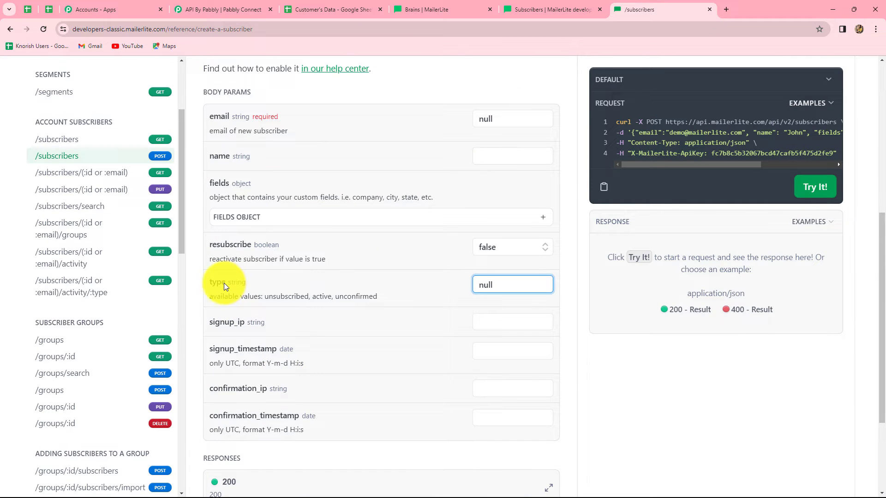
{"action": "left_click", "coordinate": [217, 9]}
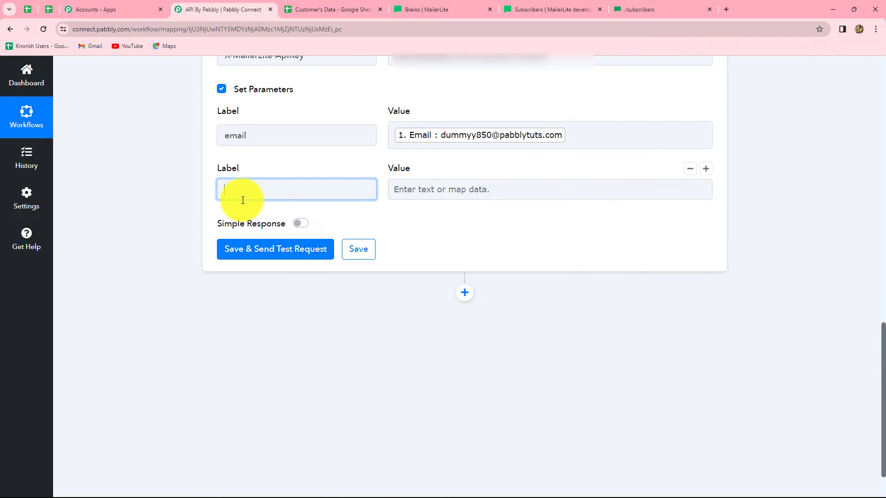
{"action": "key", "text": "ctrl+v"}
- Copy 'active' from the docs' allowed types and paste it as the type parameter's value
{"action": "left_click", "coordinate": [394, 189]}
{"action": "left_click", "coordinate": [647, 8]}
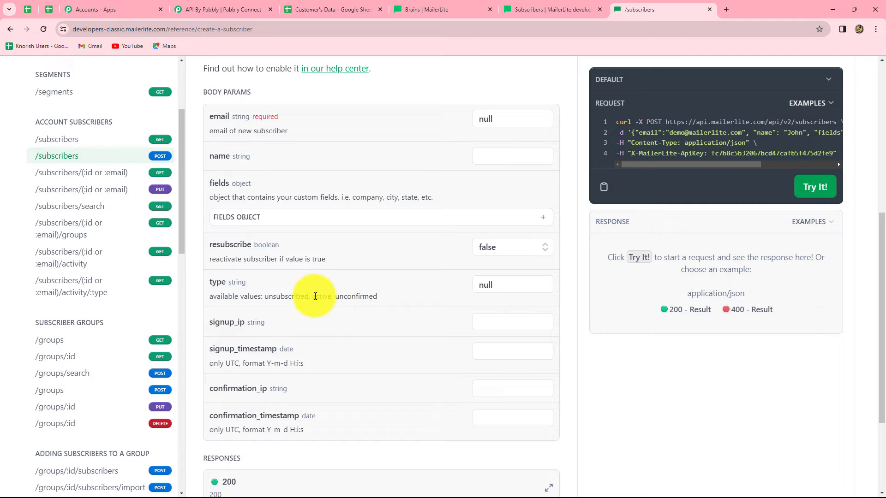
{"action": "left_click_drag", "start_coordinate": [311, 297], "coordinate": [330, 296]}
{"action": "key", "text": "ctrl+c"}
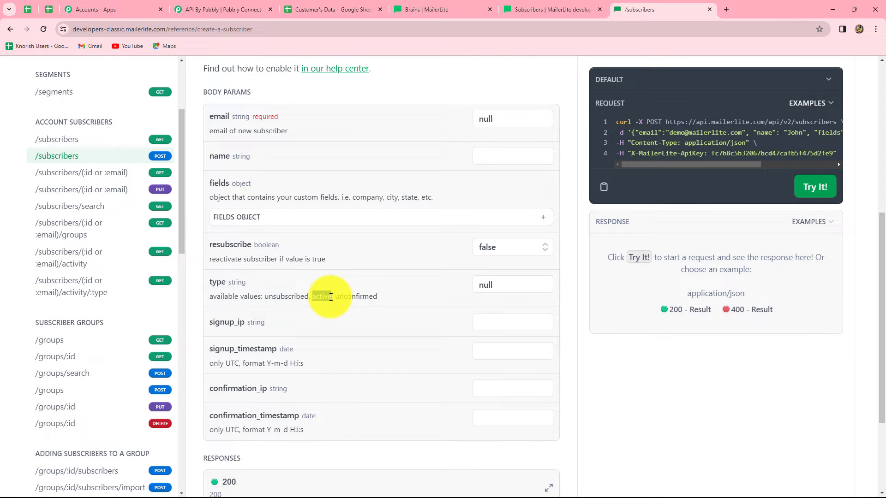
{"action": "left_click", "coordinate": [217, 9]}
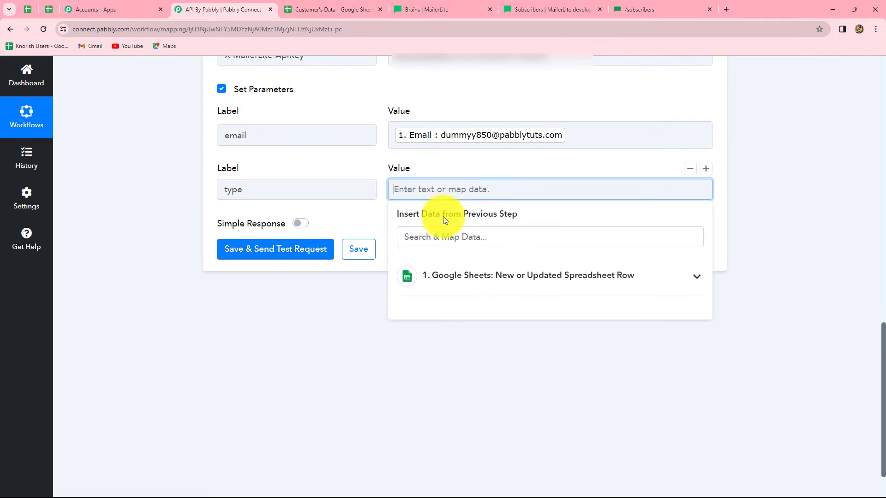
{"action": "key", "text": "ctrl+v"}
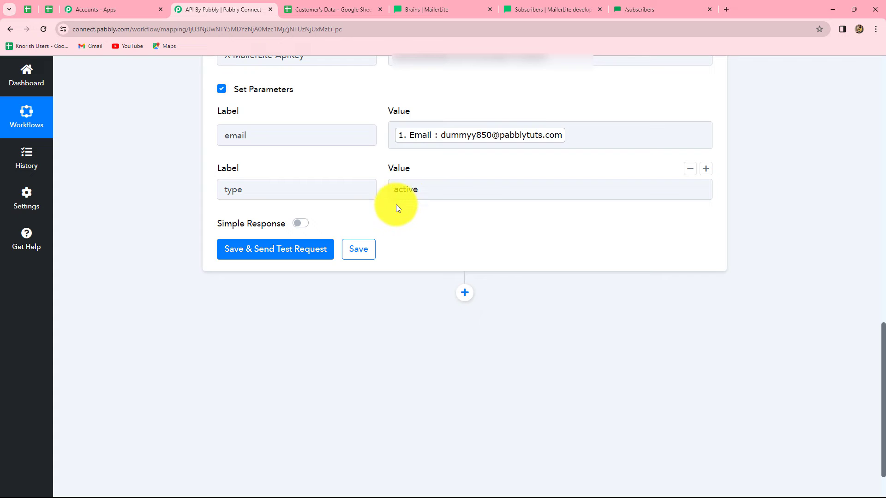
{"action": "scroll", "coordinate": [592, 282], "scroll_direction": "up", "scroll_amount": 6}
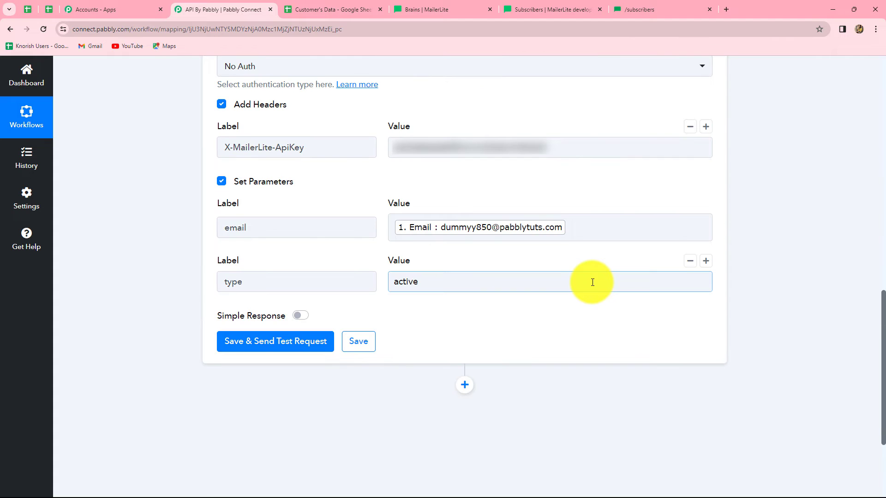
{"action": "scroll", "coordinate": [592, 283], "scroll_direction": "down", "scroll_amount": 3}
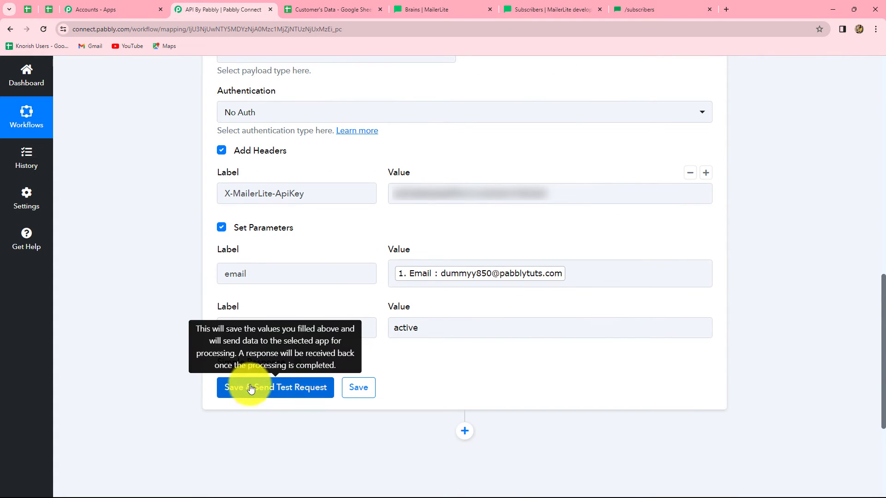
{"action": "scroll", "coordinate": [531, 363], "scroll_direction": "up", "scroll_amount": 3}
{"action": "left_click", "coordinate": [531, 364]}
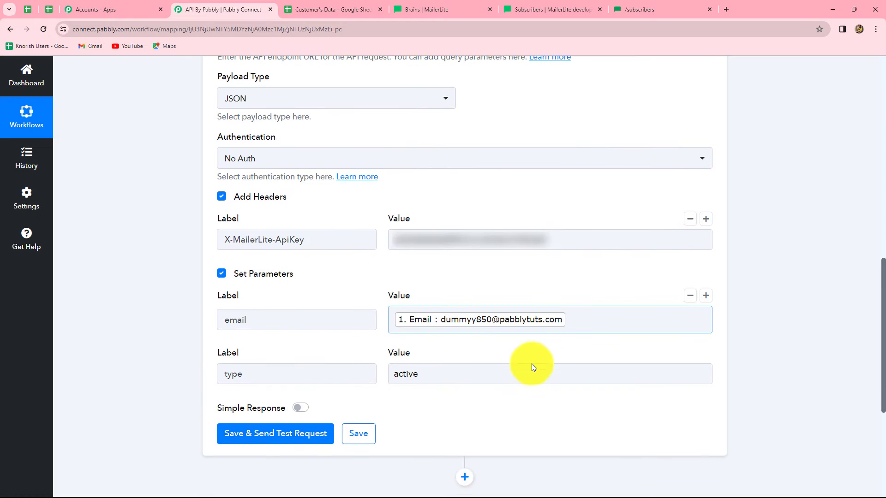
{"action": "scroll", "coordinate": [538, 308], "scroll_direction": "up", "scroll_amount": 2}
{"action": "left_click", "coordinate": [537, 308]}
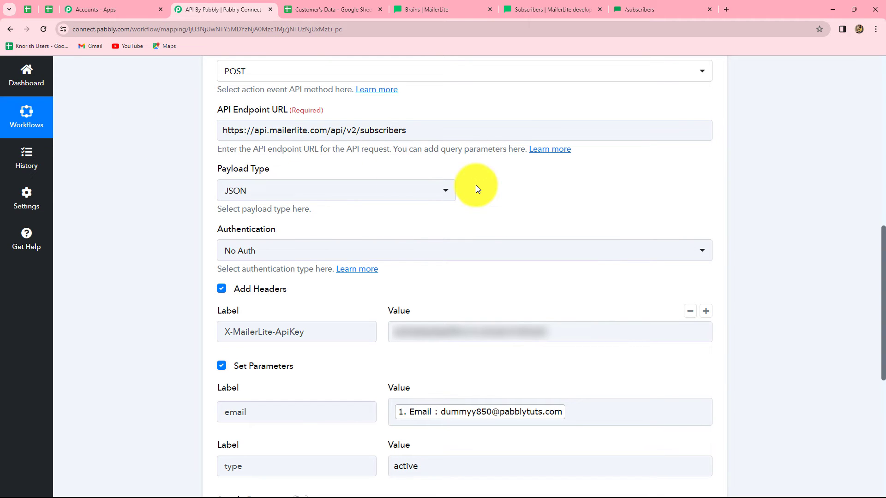
- Save the POST API step and send a test request
{"action": "scroll", "coordinate": [516, 216], "scroll_direction": "down", "scroll_amount": 5}
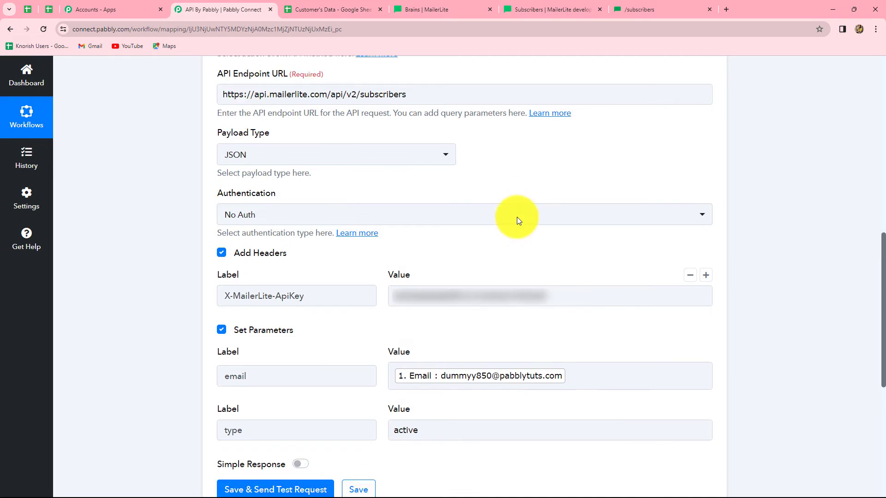
{"action": "left_click", "coordinate": [257, 253]}
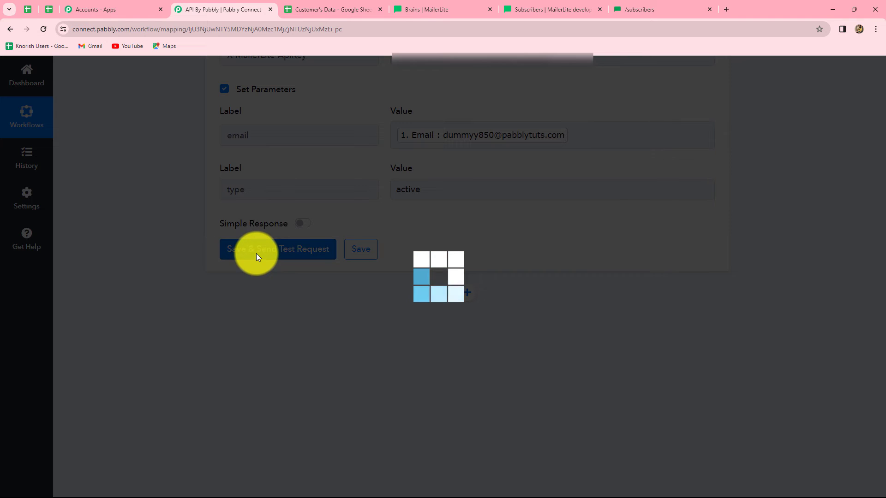
{"action": "scroll", "coordinate": [823, 383], "scroll_direction": "down", "scroll_amount": 1}
{"action": "scroll", "coordinate": [824, 382], "scroll_direction": "down", "scroll_amount": 2}
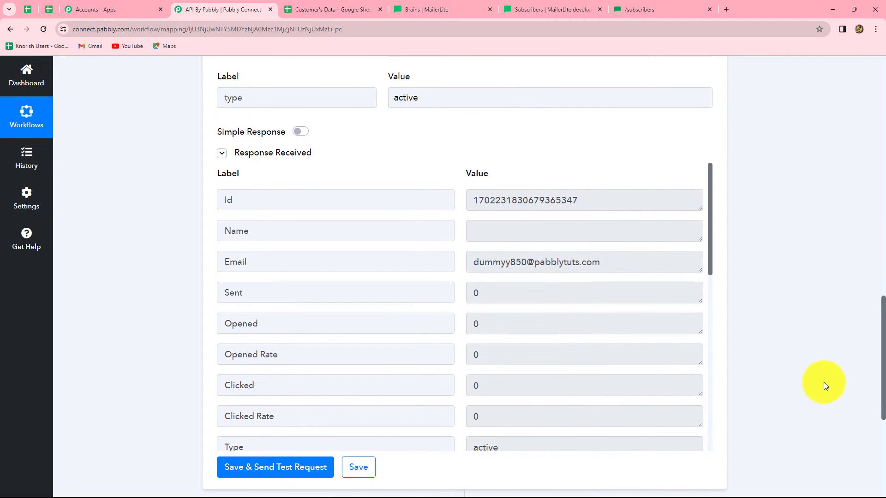
{"action": "scroll", "coordinate": [823, 382], "scroll_direction": "up", "scroll_amount": 1}
- Highlight the response's new subscriber Id, type active and subscriber email
{"action": "left_click_drag", "start_coordinate": [587, 249], "coordinate": [445, 258]}
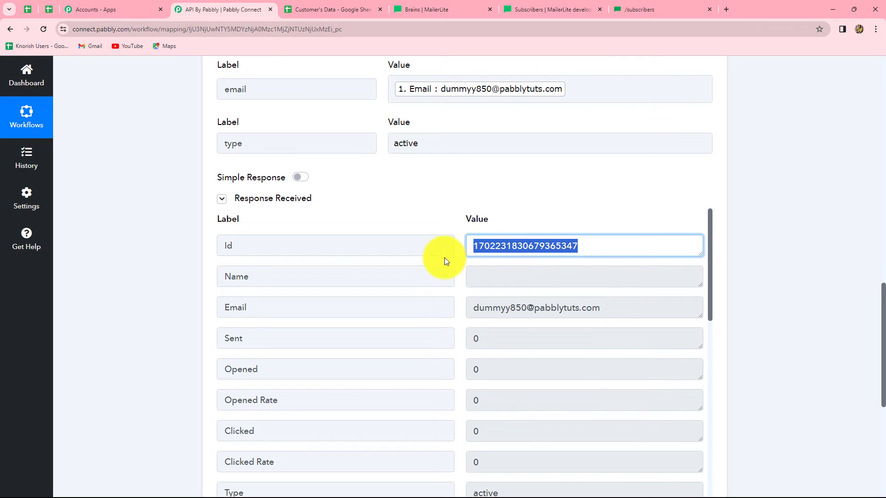
{"action": "scroll", "coordinate": [593, 323], "scroll_direction": "down", "scroll_amount": 2}
{"action": "left_click", "coordinate": [486, 405]}
{"action": "left_click_drag", "start_coordinate": [486, 406], "coordinate": [464, 413]}
{"action": "scroll", "coordinate": [534, 390], "scroll_direction": "up", "scroll_amount": 2}
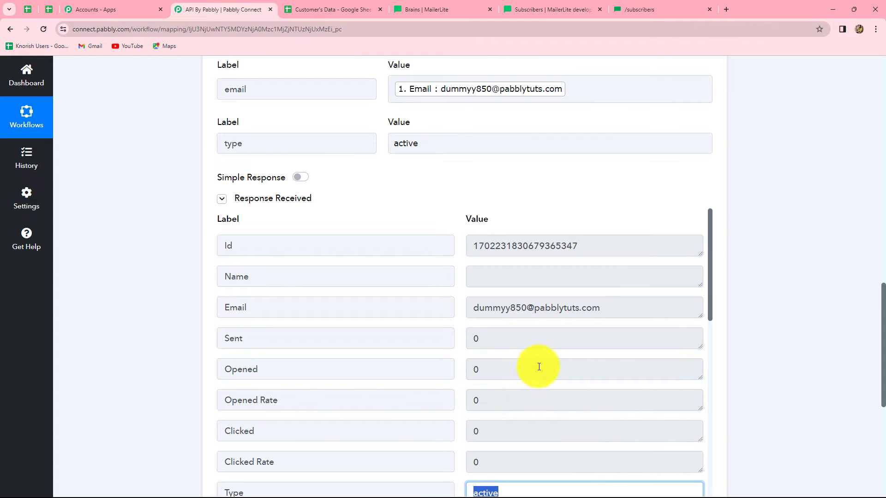
{"action": "left_click_drag", "start_coordinate": [474, 306], "coordinate": [605, 306]}
{"action": "left_click", "coordinate": [613, 307]}
- Open MailerLite Subscribers and the newest profile showing it was added via API, then return
{"action": "left_click", "coordinate": [426, 9]}
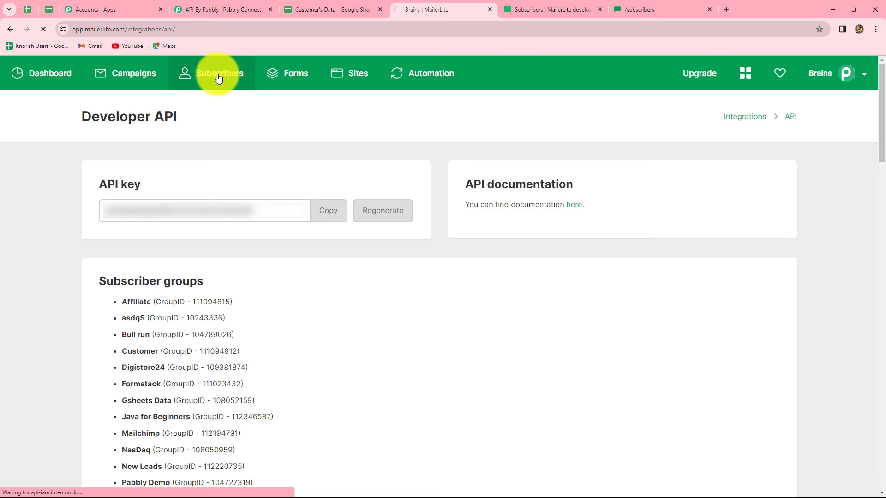
{"action": "left_click", "coordinate": [218, 77]}
{"action": "scroll", "coordinate": [188, 317], "scroll_direction": "down", "scroll_amount": 2}
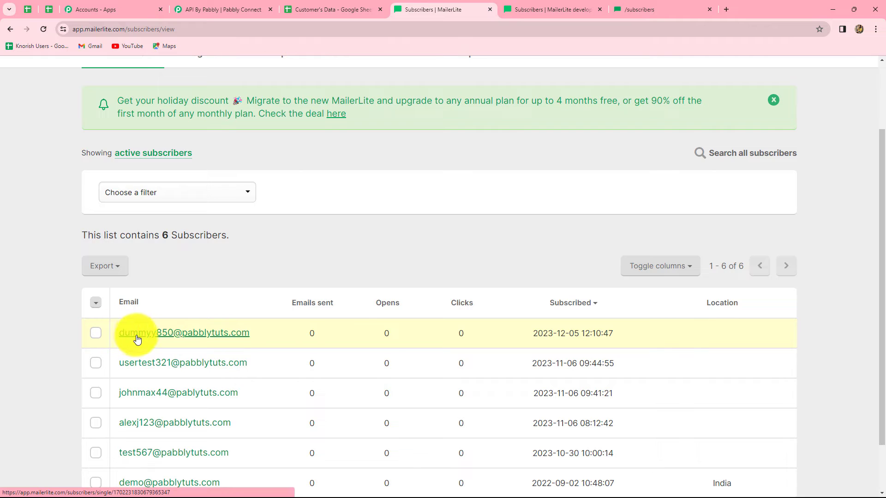
{"action": "left_click", "coordinate": [219, 332]}
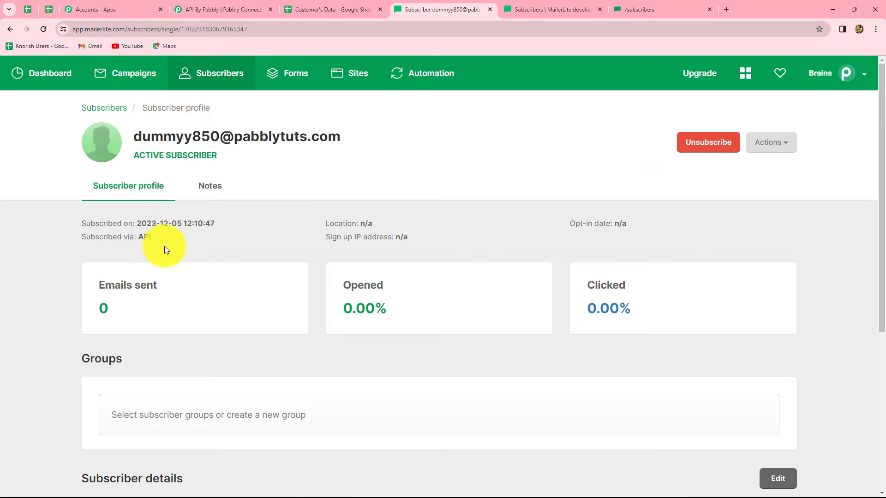
{"action": "left_click", "coordinate": [222, 6]}
{"action": "scroll", "coordinate": [750, 297], "scroll_direction": "up", "scroll_amount": 3}
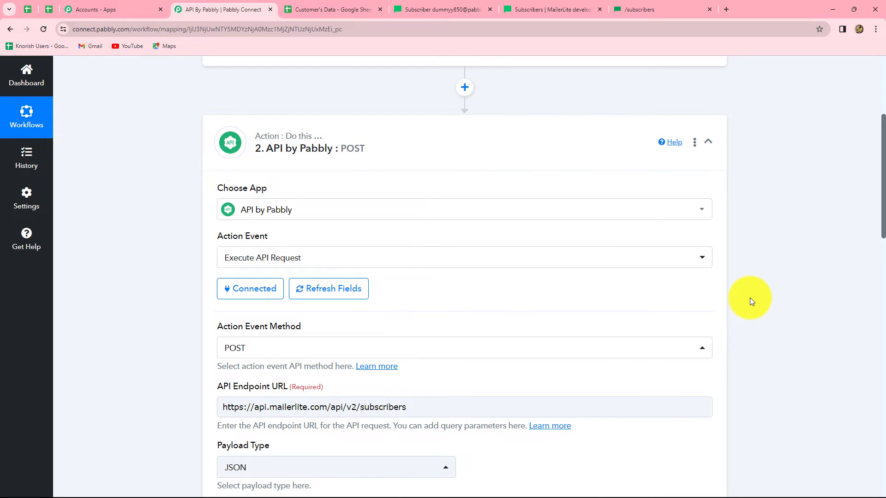
- Switch the Action Event Method from POST to GET and return to the MailerLite docs
{"action": "scroll", "coordinate": [749, 297], "scroll_direction": "down", "scroll_amount": 2}
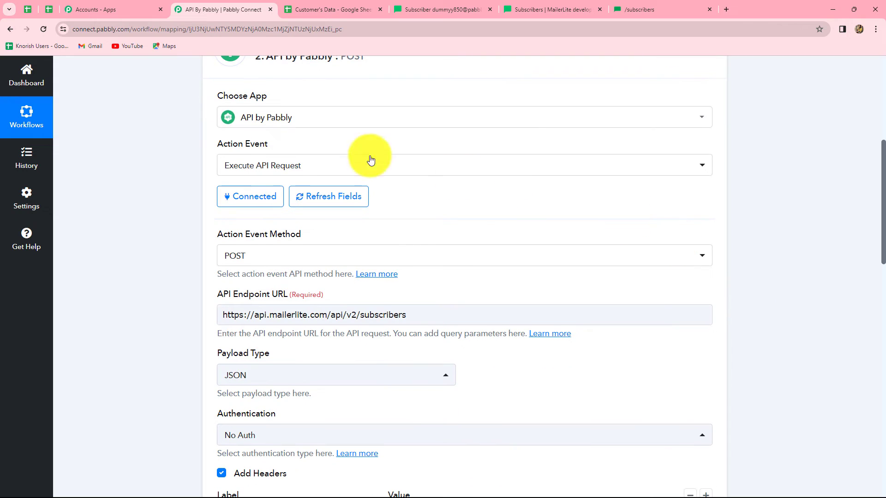
{"action": "left_click", "coordinate": [279, 261]}
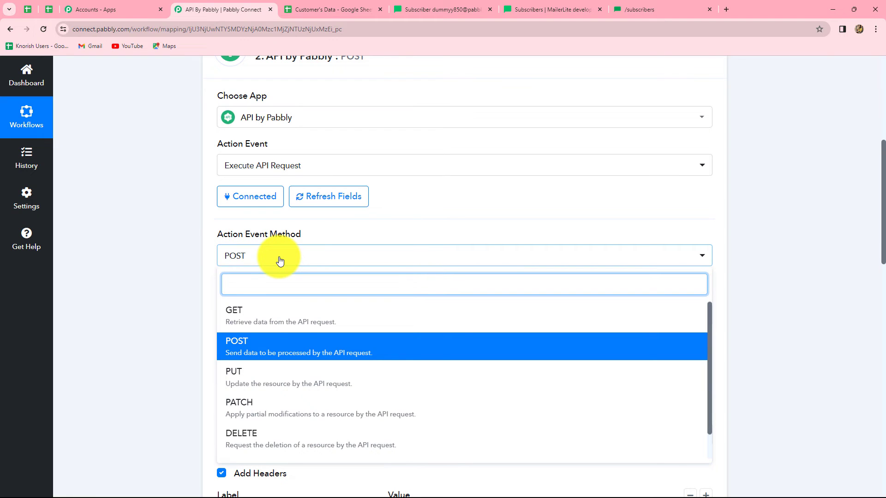
{"action": "left_click", "coordinate": [260, 319]}
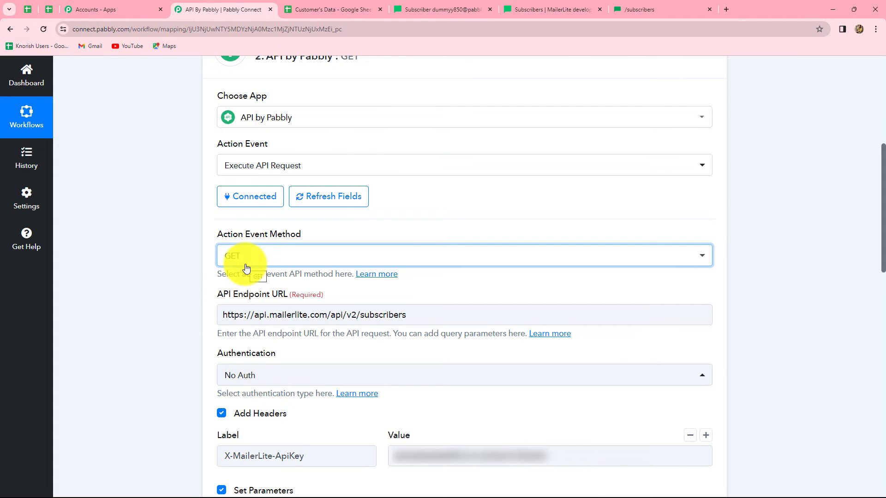
{"action": "scroll", "coordinate": [246, 267], "scroll_direction": "down", "scroll_amount": 2}
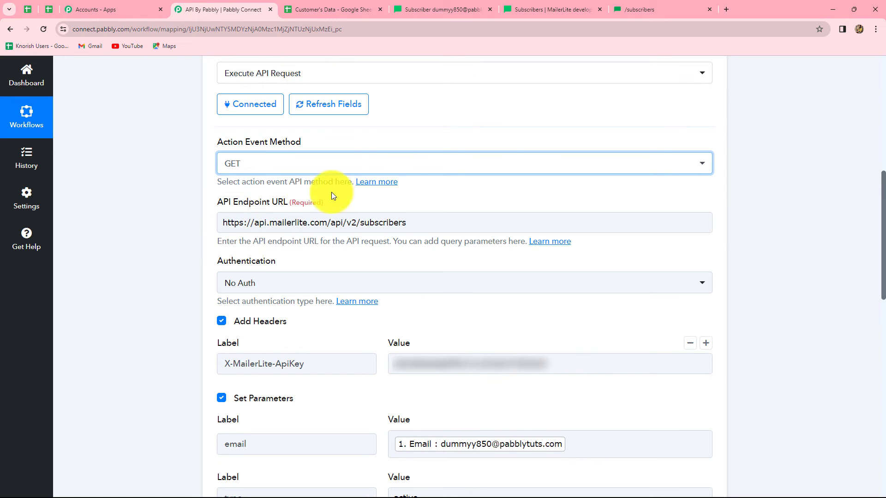
{"action": "left_click", "coordinate": [638, 12]}
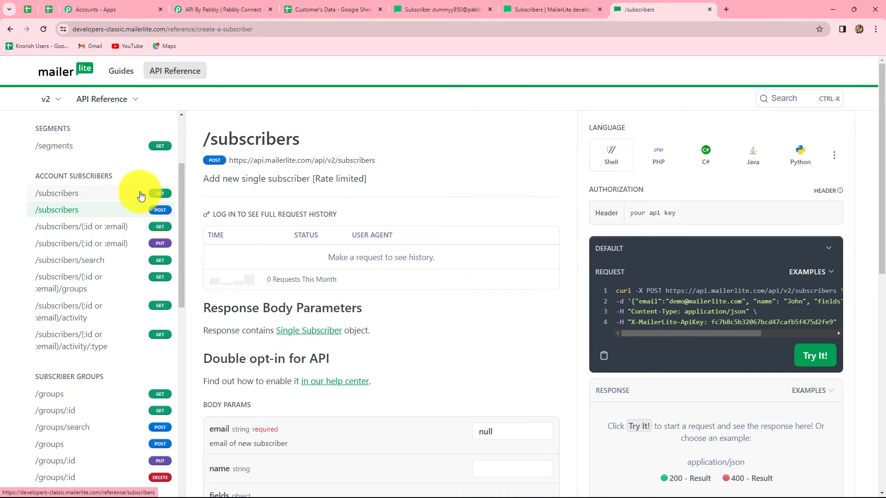
- Open the GET /subscribers reference and compare its endpoint URL with the Pabbly request URL
{"action": "left_click", "coordinate": [69, 197]}
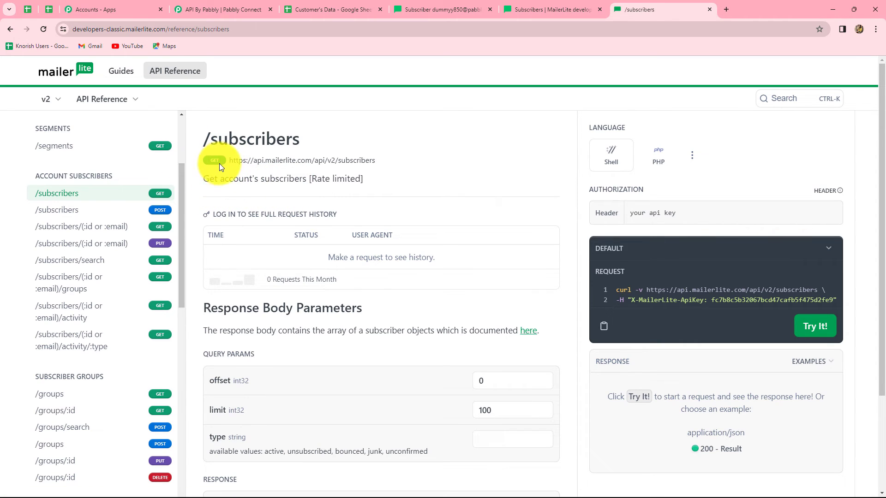
{"action": "left_click_drag", "start_coordinate": [230, 160], "coordinate": [378, 162]}
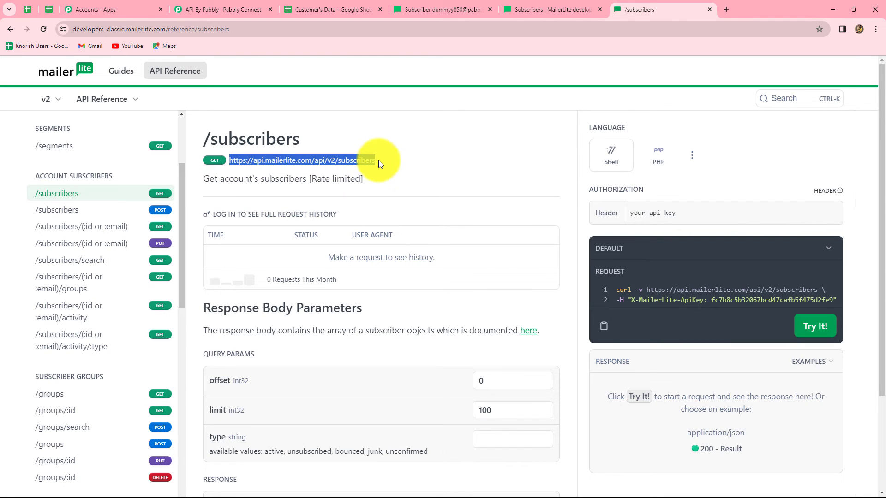
{"action": "left_click", "coordinate": [222, 10]}
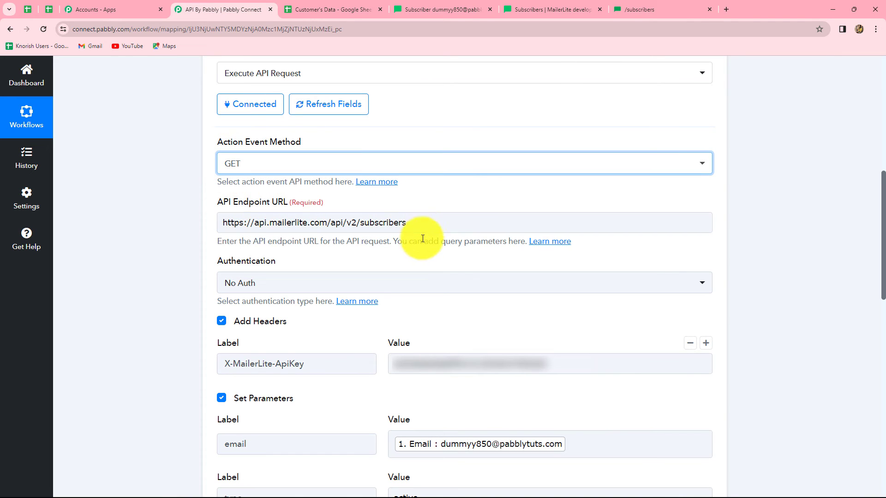
{"action": "left_click_drag", "start_coordinate": [406, 223], "coordinate": [200, 243]}
{"action": "left_click", "coordinate": [200, 242]}
{"action": "scroll", "coordinate": [222, 256], "scroll_direction": "down", "scroll_amount": 1}
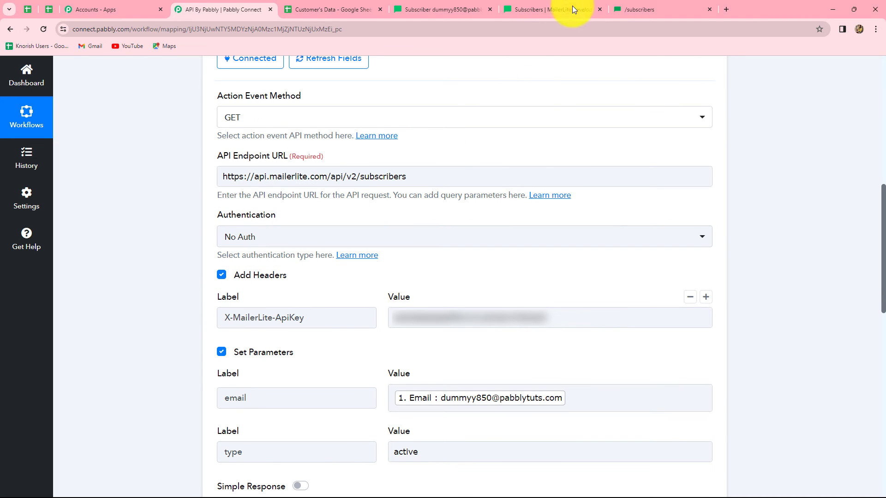
{"action": "left_click", "coordinate": [631, 9]}
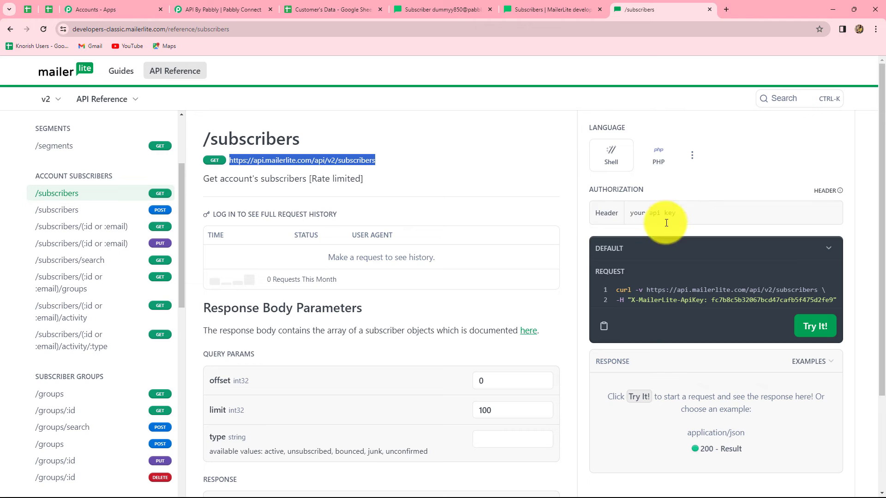
{"action": "left_click", "coordinate": [221, 9]}
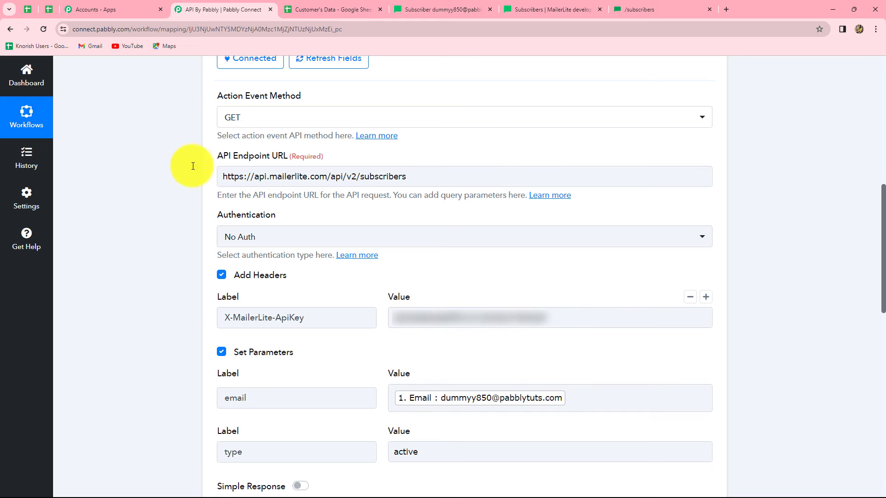
{"action": "scroll", "coordinate": [577, 300], "scroll_direction": "down", "scroll_amount": 3}
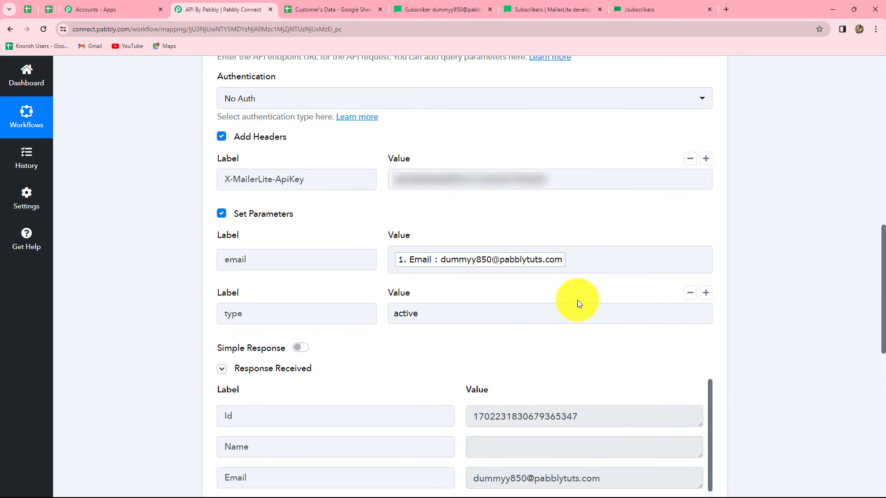
{"action": "scroll", "coordinate": [577, 300], "scroll_direction": "up", "scroll_amount": 2}
{"action": "scroll", "coordinate": [477, 306], "scroll_direction": "down", "scroll_amount": 2}
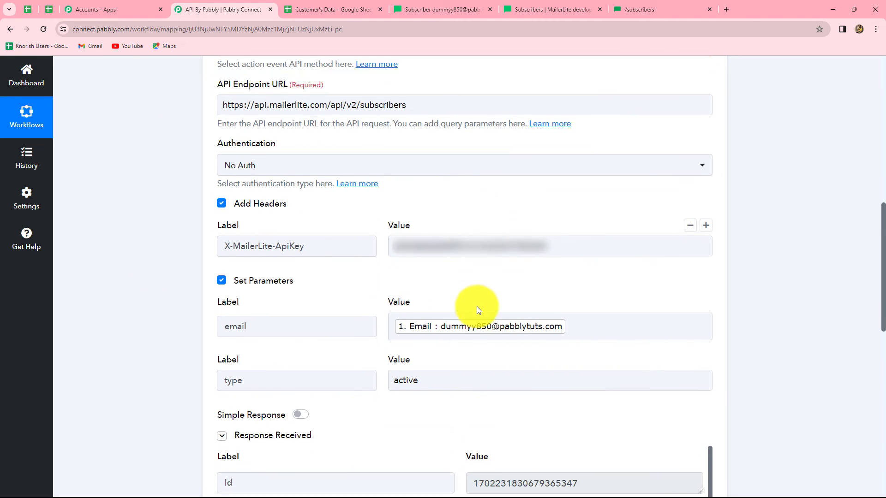
{"action": "left_click", "coordinate": [634, 7]}
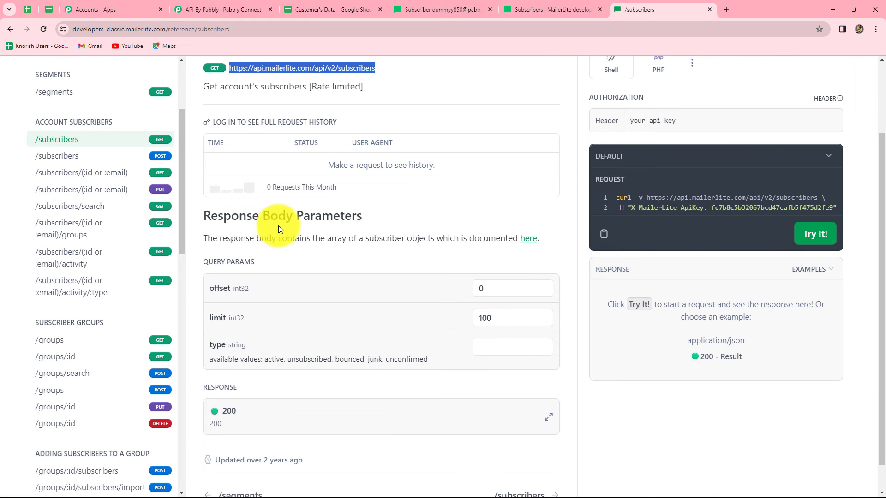
- Look over the single-subscriber object's fields in the docs, then return to the Pabbly request form
{"action": "left_click", "coordinate": [530, 240]}
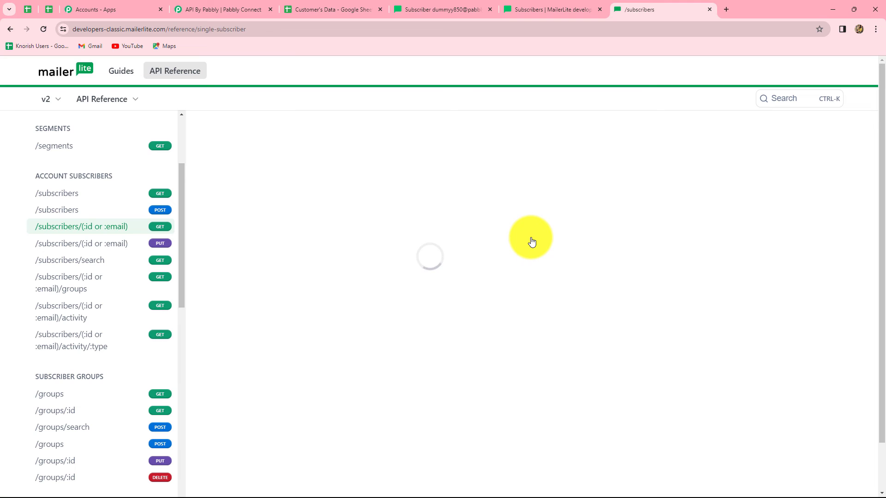
{"action": "scroll", "coordinate": [449, 248], "scroll_direction": "down", "scroll_amount": 2}
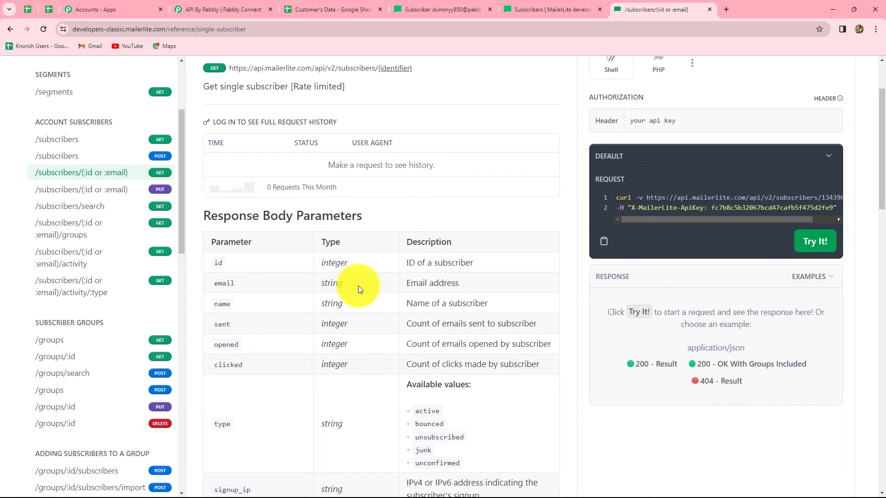
{"action": "left_click", "coordinate": [200, 10]}
{"action": "left_click", "coordinate": [245, 316]}
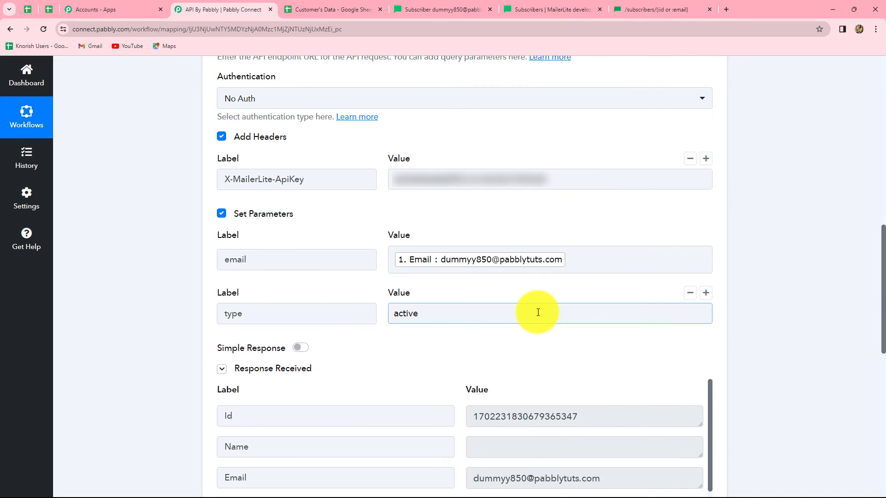
- Save the GET step and send a test request
{"action": "scroll", "coordinate": [538, 311], "scroll_direction": "down", "scroll_amount": 6}
{"action": "scroll", "coordinate": [537, 312], "scroll_direction": "down", "scroll_amount": 3}
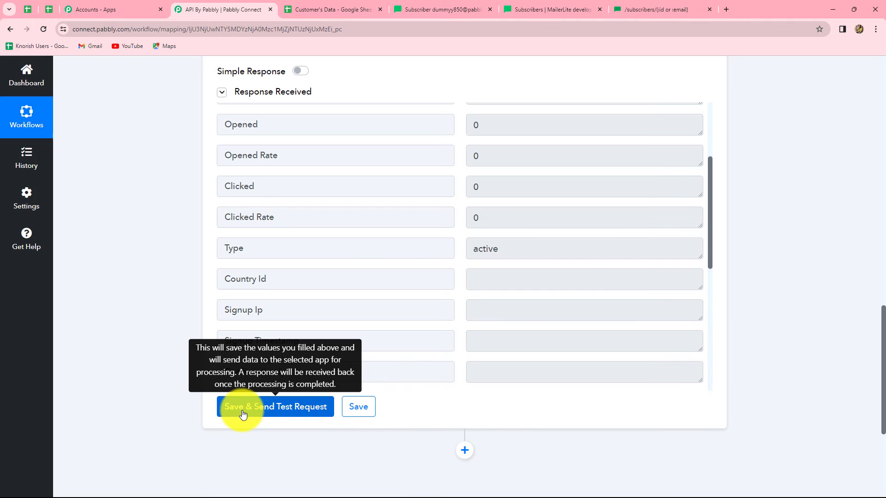
{"action": "left_click", "coordinate": [325, 398]}
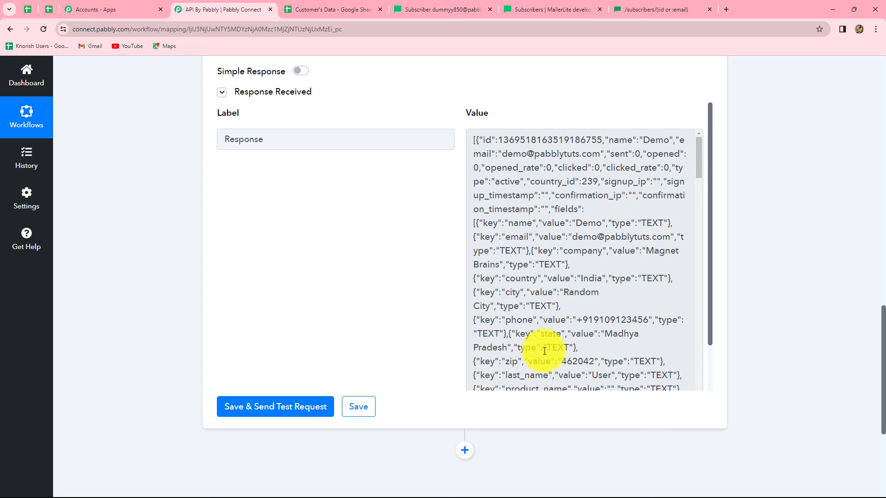
- Scroll through the returned JSON subscriber list with company, country, city and state fields
{"action": "scroll", "coordinate": [560, 356], "scroll_direction": "down", "scroll_amount": 5}
{"action": "scroll", "coordinate": [775, 275], "scroll_direction": "up", "scroll_amount": 2}
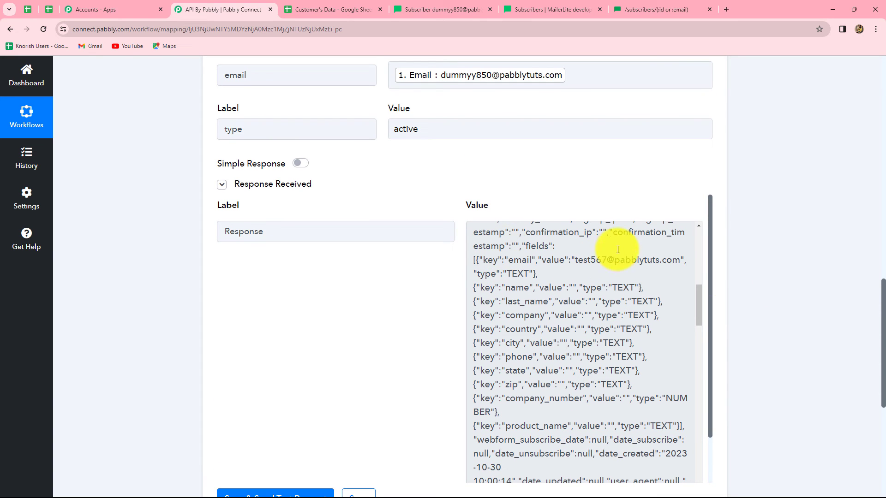
{"action": "scroll", "coordinate": [591, 352], "scroll_direction": "up", "scroll_amount": 5}
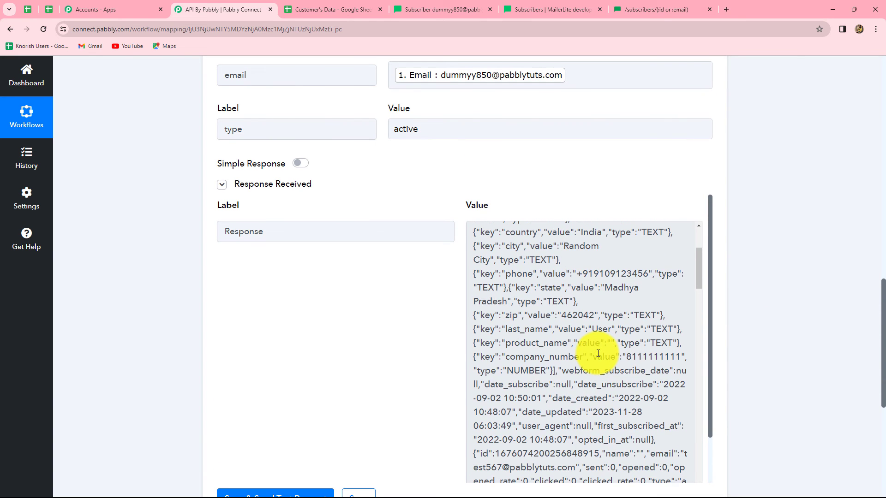
{"action": "scroll", "coordinate": [598, 353], "scroll_direction": "up", "scroll_amount": 1}
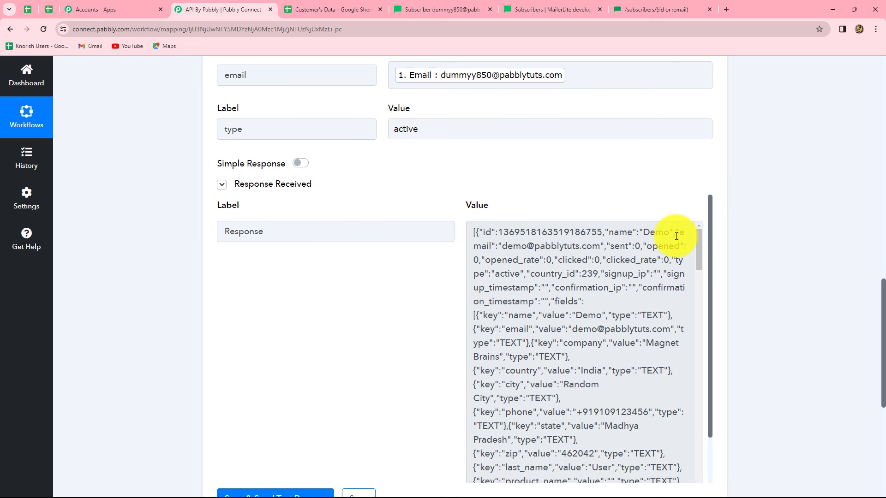
{"action": "scroll", "coordinate": [818, 268], "scroll_direction": "up", "scroll_amount": 2}
{"action": "scroll", "coordinate": [819, 268], "scroll_direction": "down", "scroll_amount": 2}
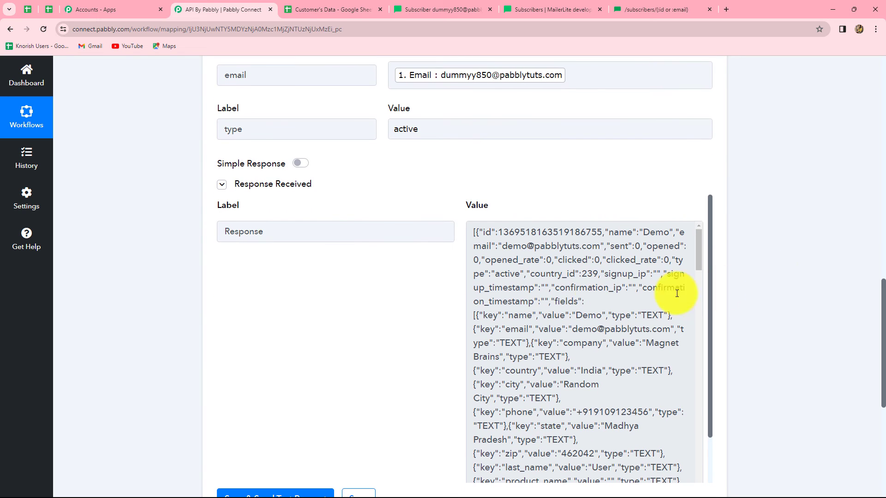
{"action": "scroll", "coordinate": [450, 172], "scroll_direction": "up", "scroll_amount": 7}
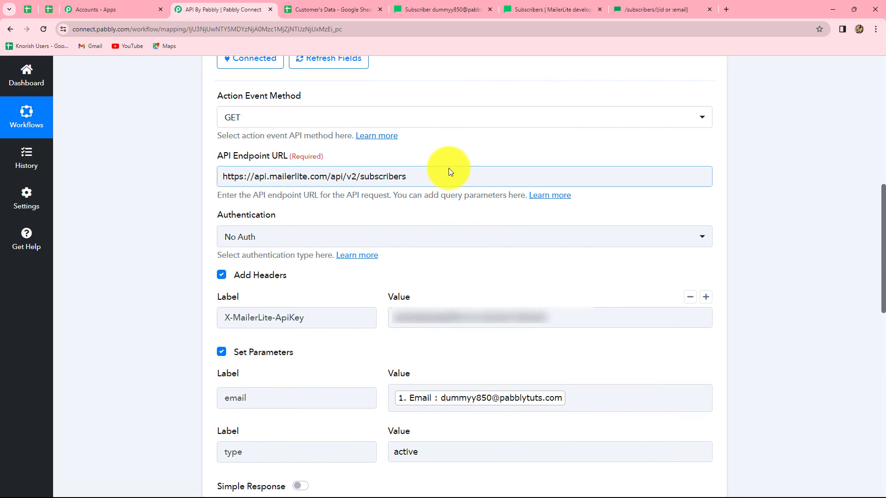
{"action": "scroll", "coordinate": [812, 321], "scroll_direction": "down", "scroll_amount": 4}
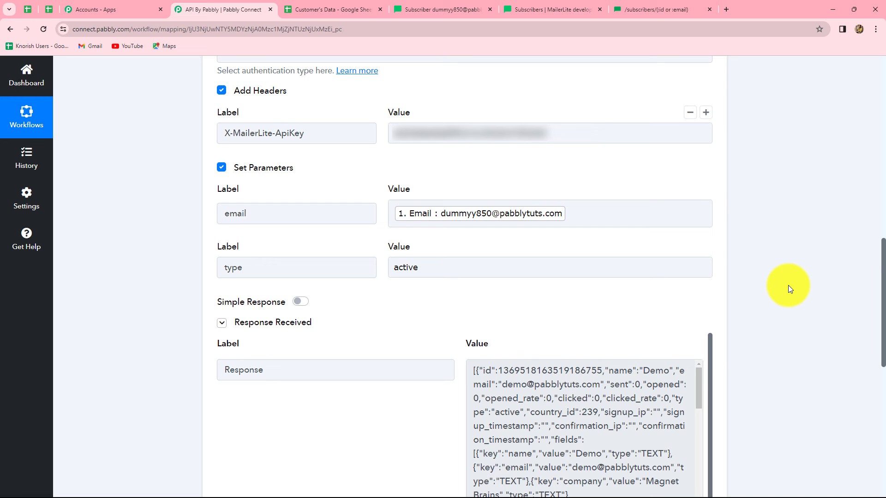
{"action": "scroll", "coordinate": [789, 290], "scroll_direction": "down", "scroll_amount": 4}
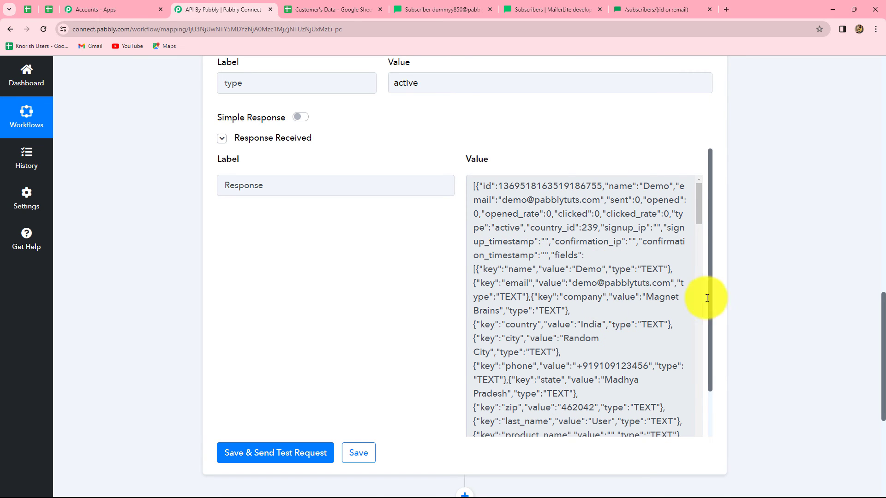
{"action": "scroll", "coordinate": [622, 253], "scroll_direction": "up", "scroll_amount": 10}
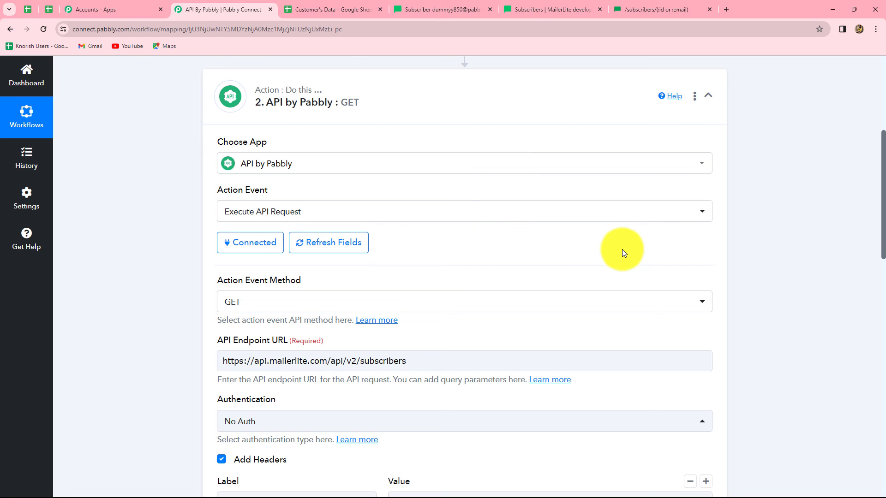
{"action": "left_click", "coordinate": [510, 301]}
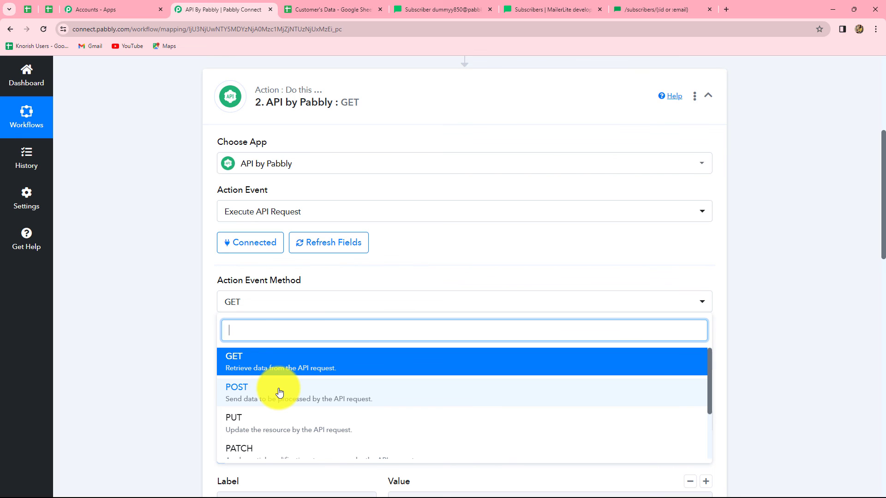
{"action": "scroll", "coordinate": [279, 397], "scroll_direction": "down", "scroll_amount": 3}
{"action": "scroll", "coordinate": [279, 405], "scroll_direction": "up", "scroll_amount": 3}
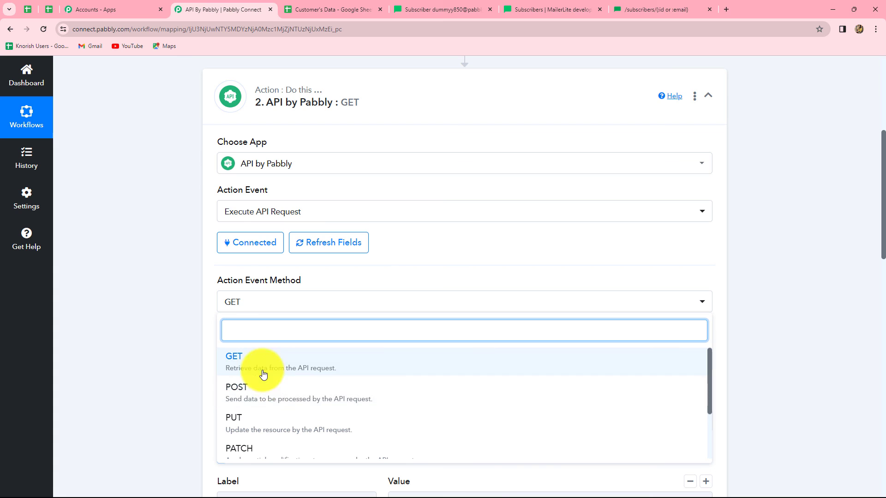
{"action": "scroll", "coordinate": [271, 409], "scroll_direction": "down", "scroll_amount": 1}
{"action": "scroll", "coordinate": [269, 419], "scroll_direction": "down", "scroll_amount": 1}
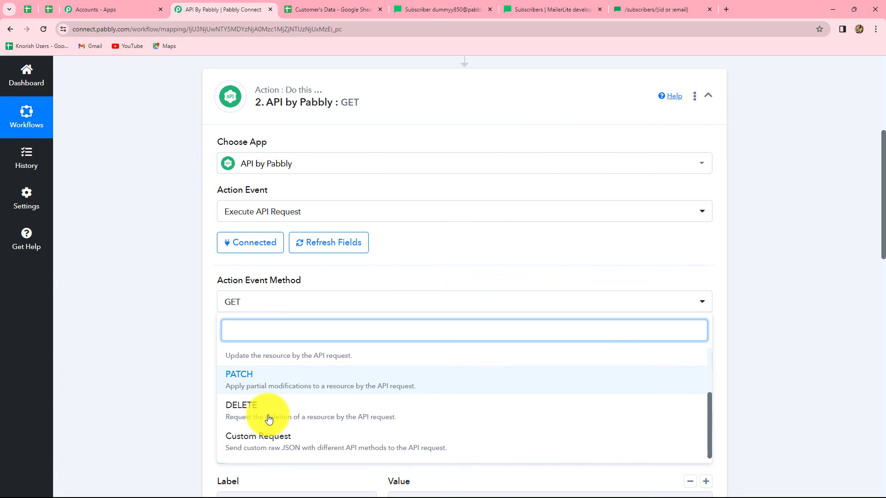
{"action": "left_click", "coordinate": [178, 349]}
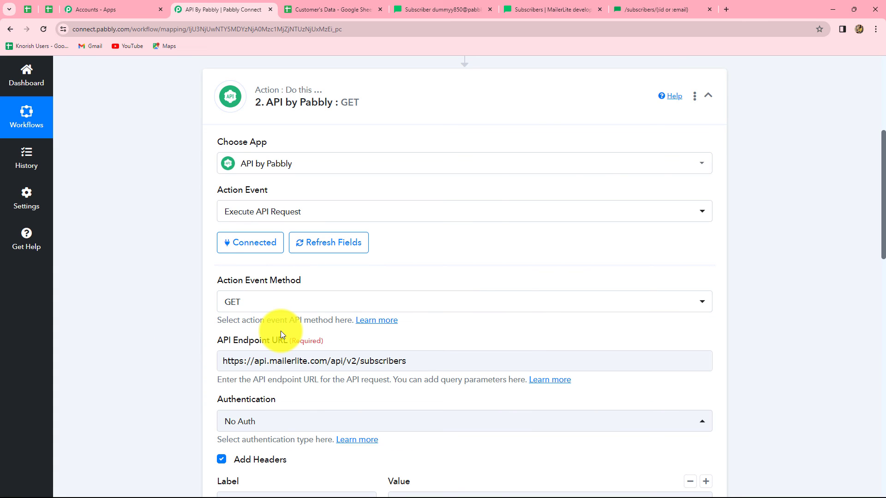